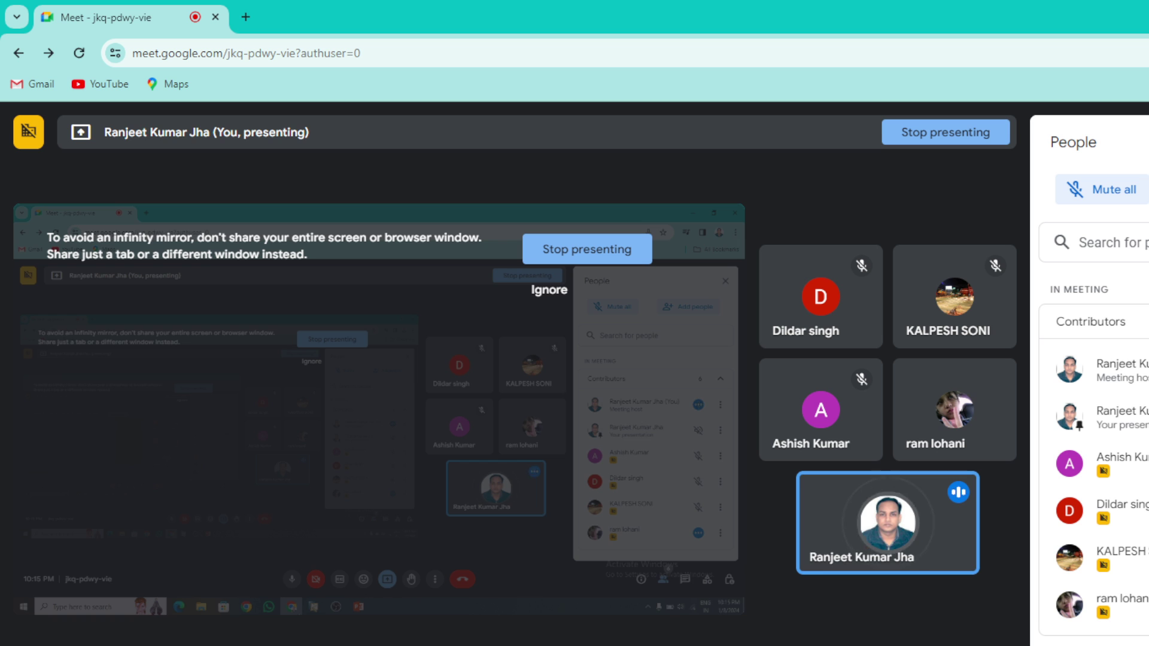
Step: Switch between SAP Business One, the meeting window and the PowerPoint slide of the FG(MOBILE) material structure, ending in SAP Business One
mouse_move(531, 645)
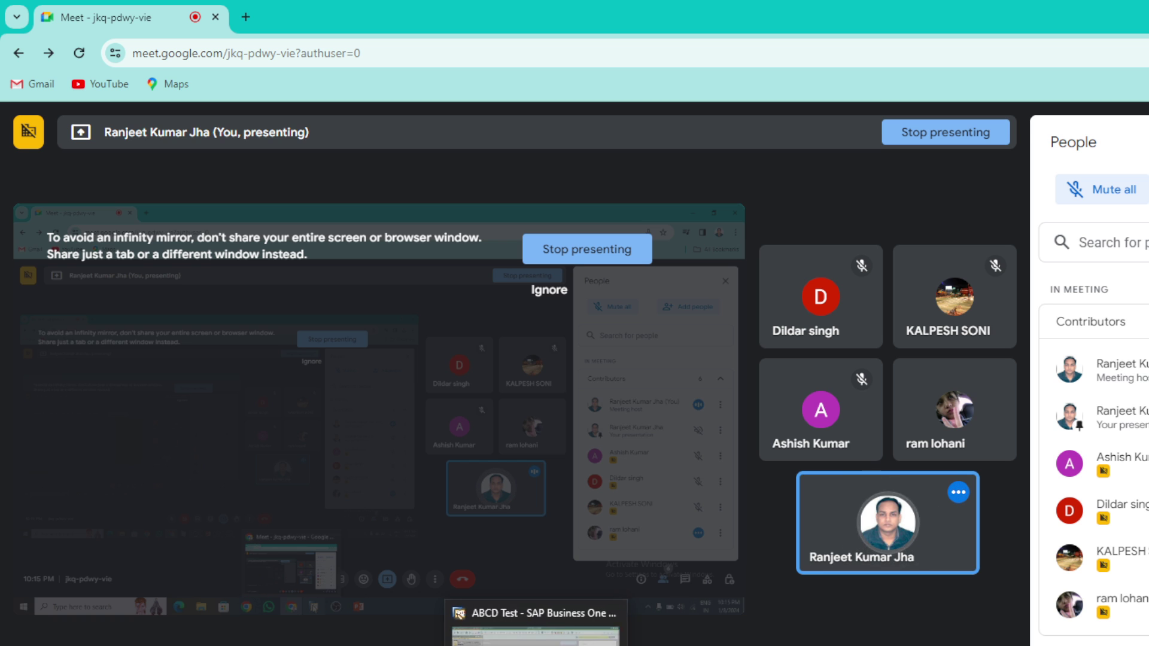
left_click(557, 623)
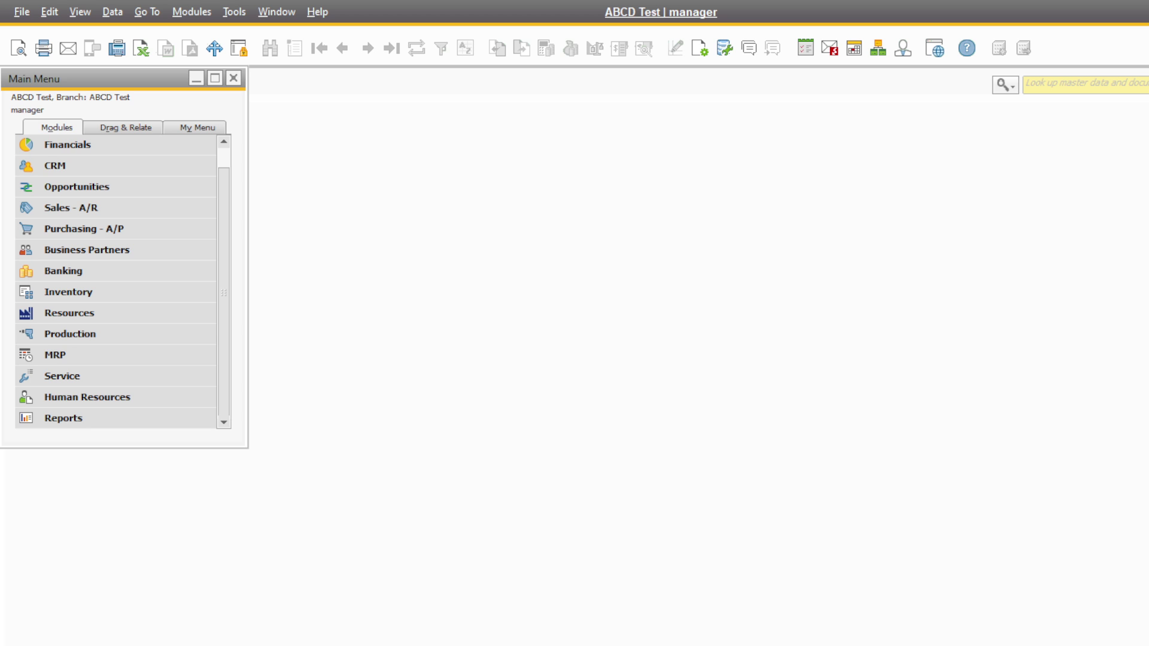
key("alt+Tab")
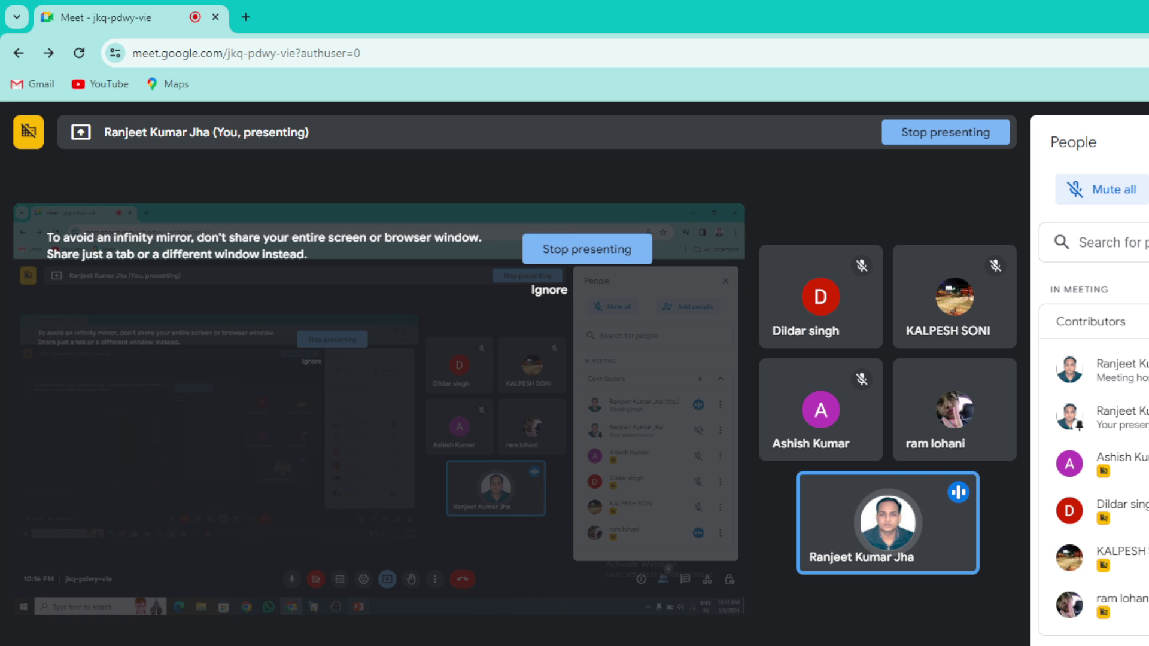
key("alt+Tab")
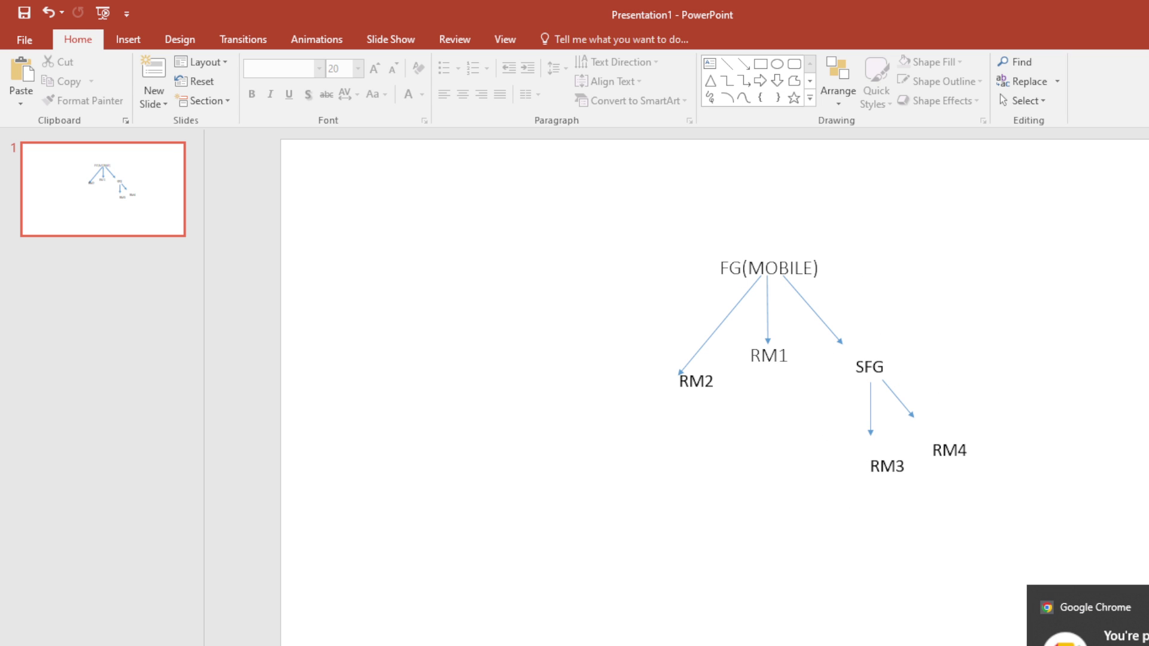
key("alt+Tab")
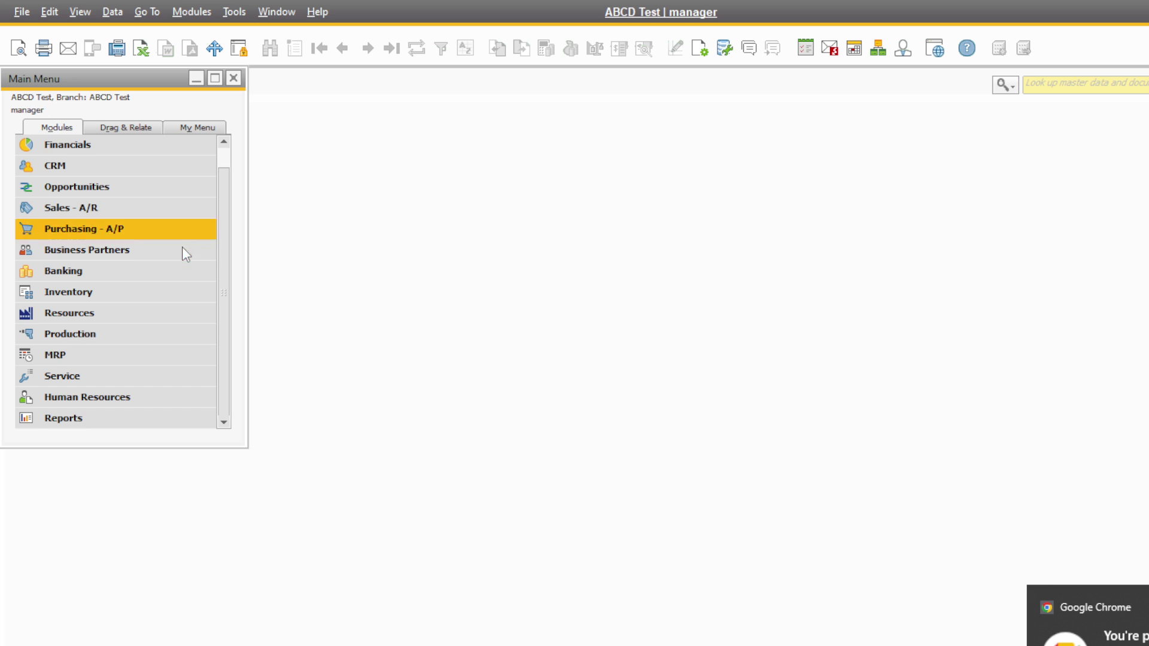
Step: Open the Bill of Materials form from the Production module and maximize it
left_click(84, 332)
left_click(105, 246)
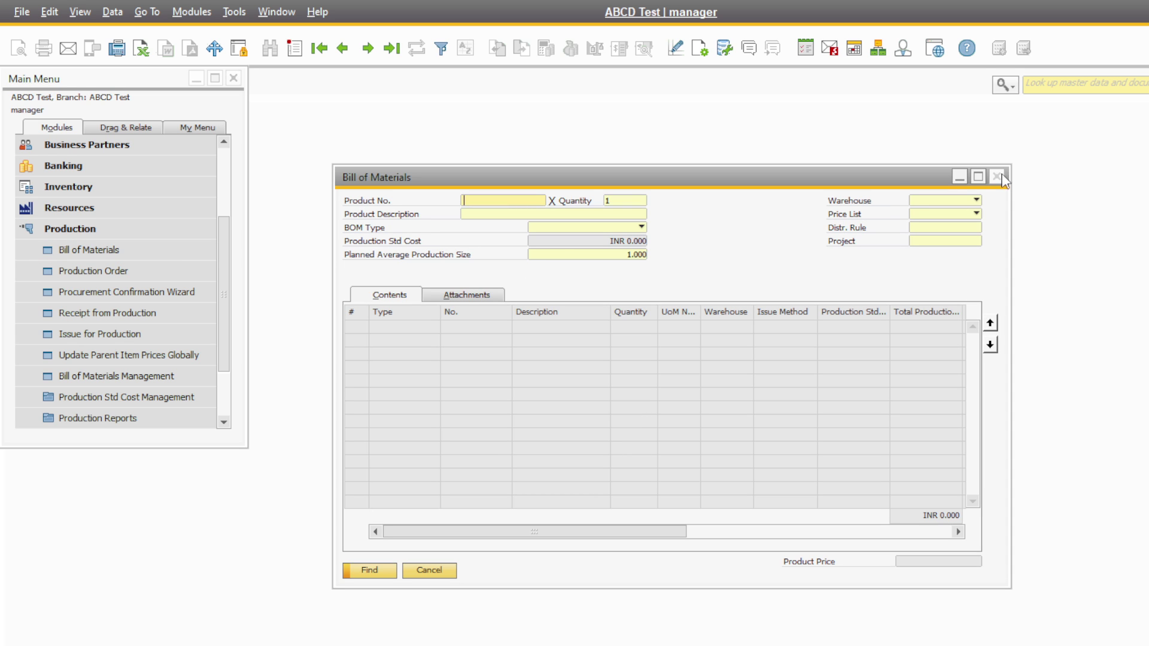
left_click(978, 176)
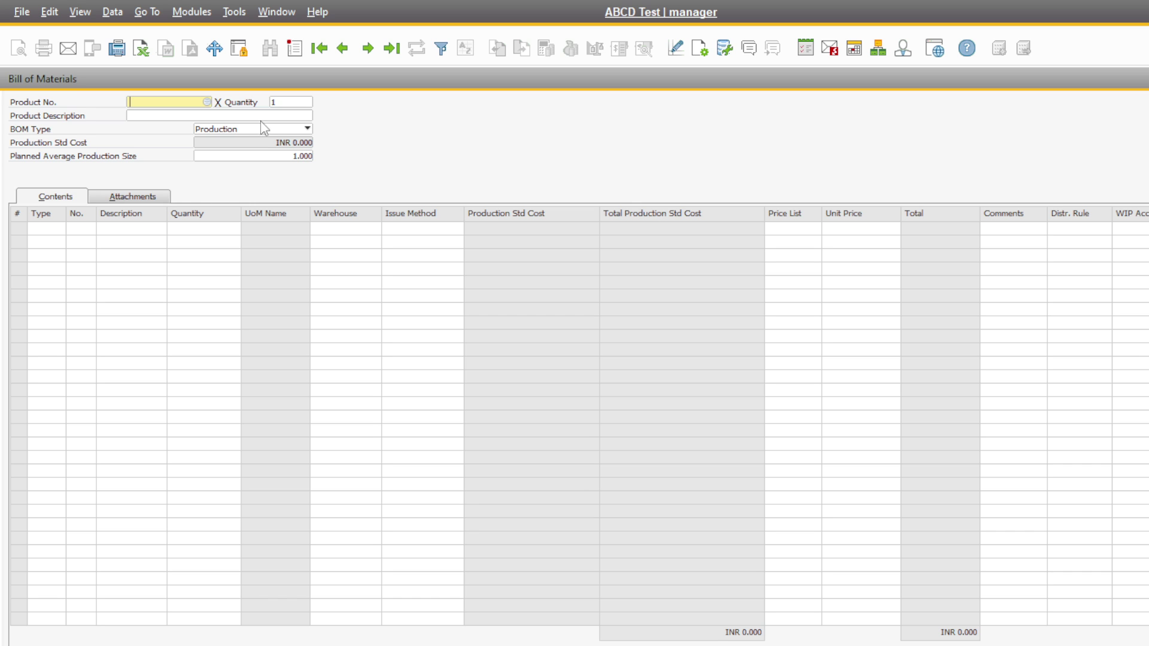
Step: Set the BOM type to Template after reviewing the available BOM types
left_click(306, 129)
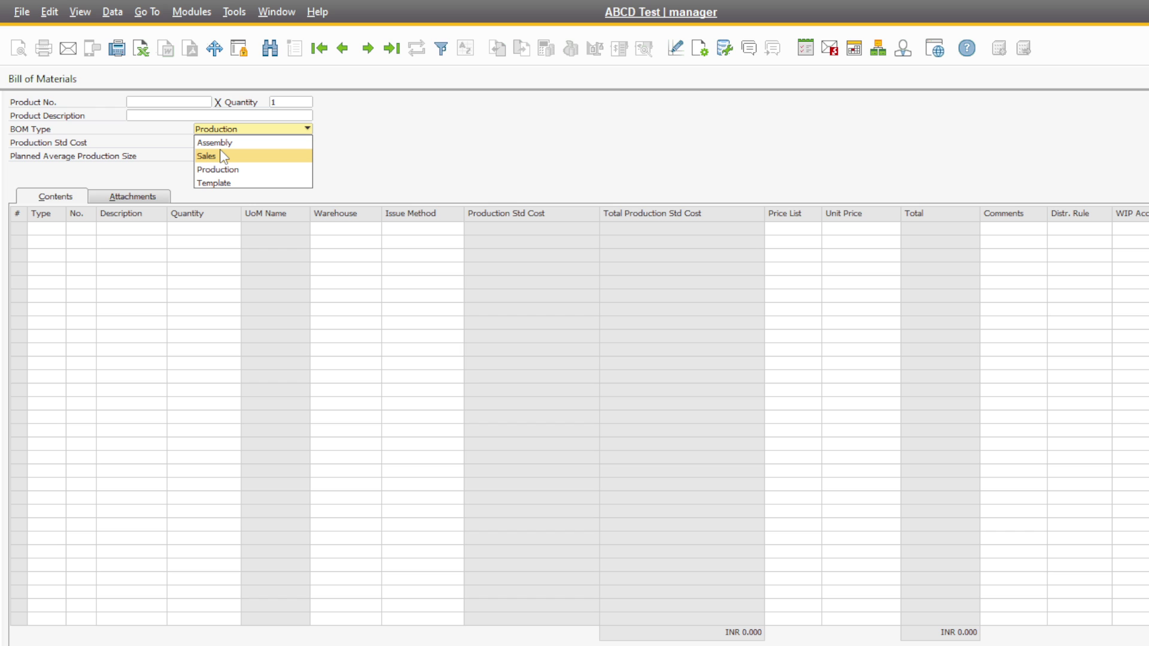
left_click(222, 183)
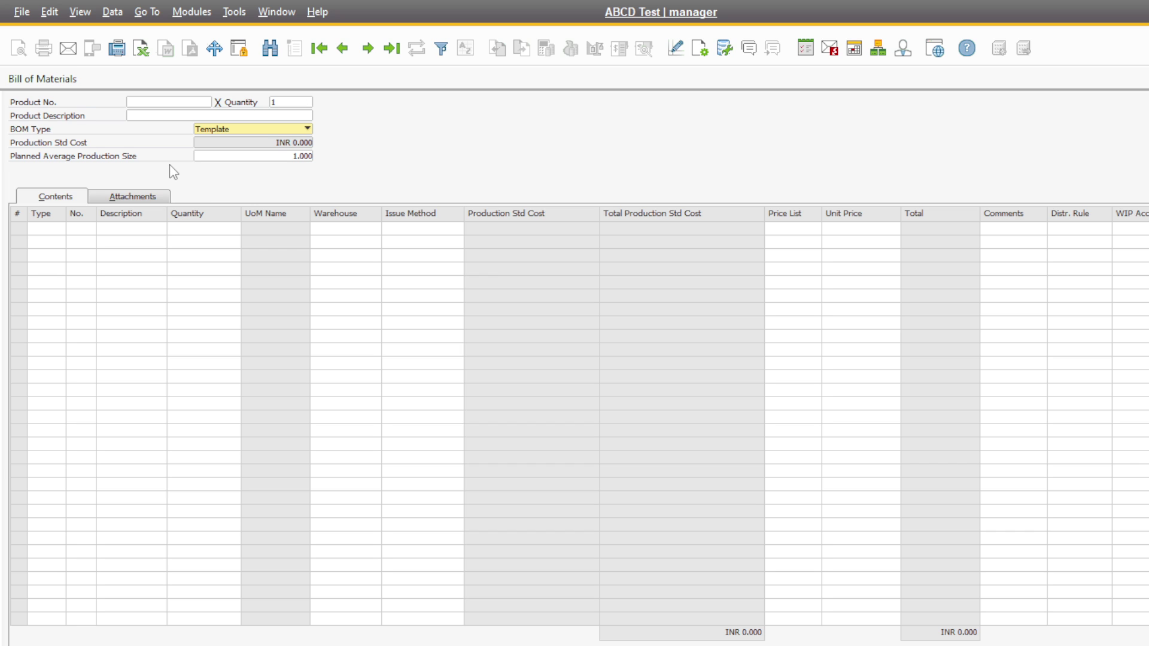
left_click(253, 128)
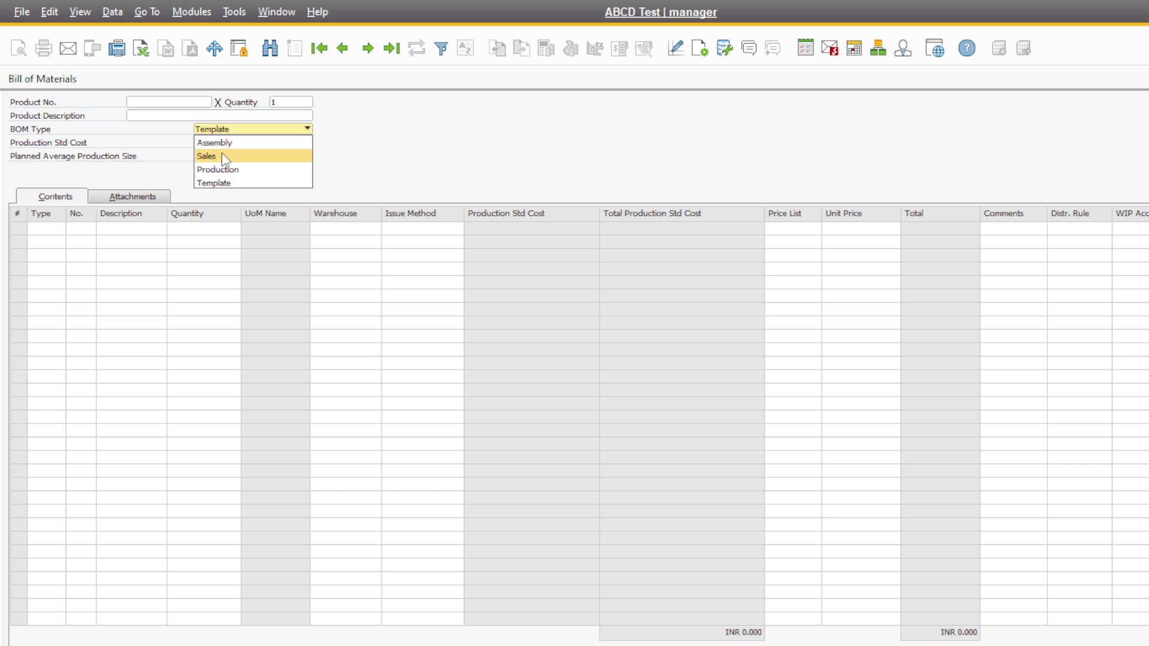
left_click(419, 184)
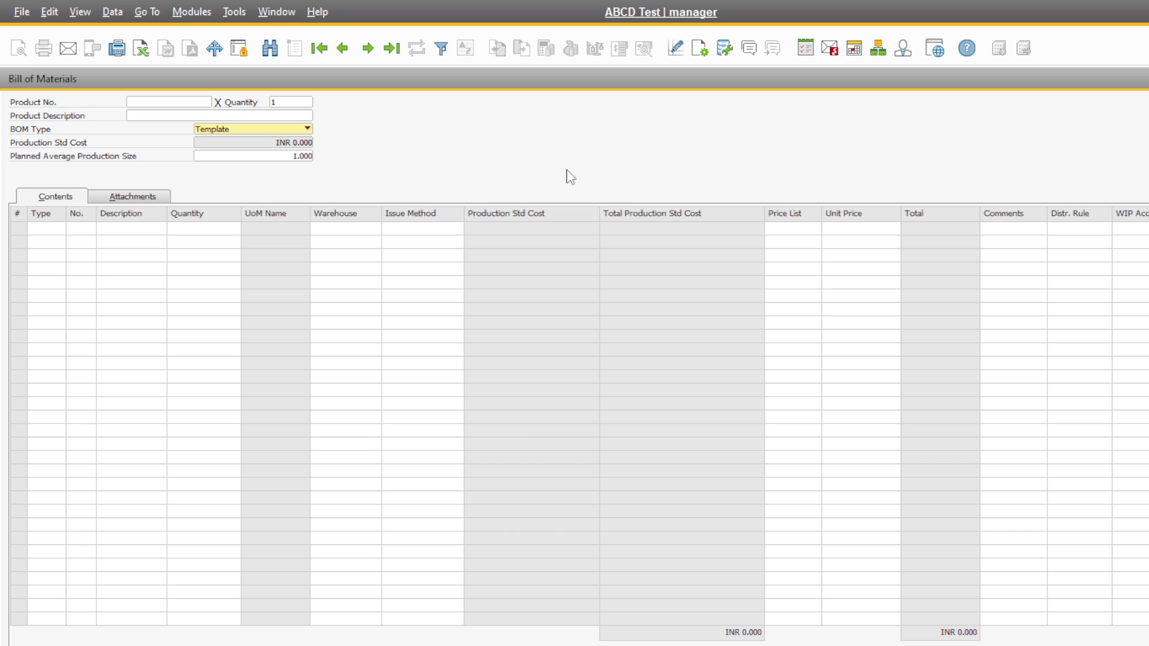
Step: Choose item SF00033, PLATE FORGED (8493), from the item list as the bill of materials' product
left_click(207, 102)
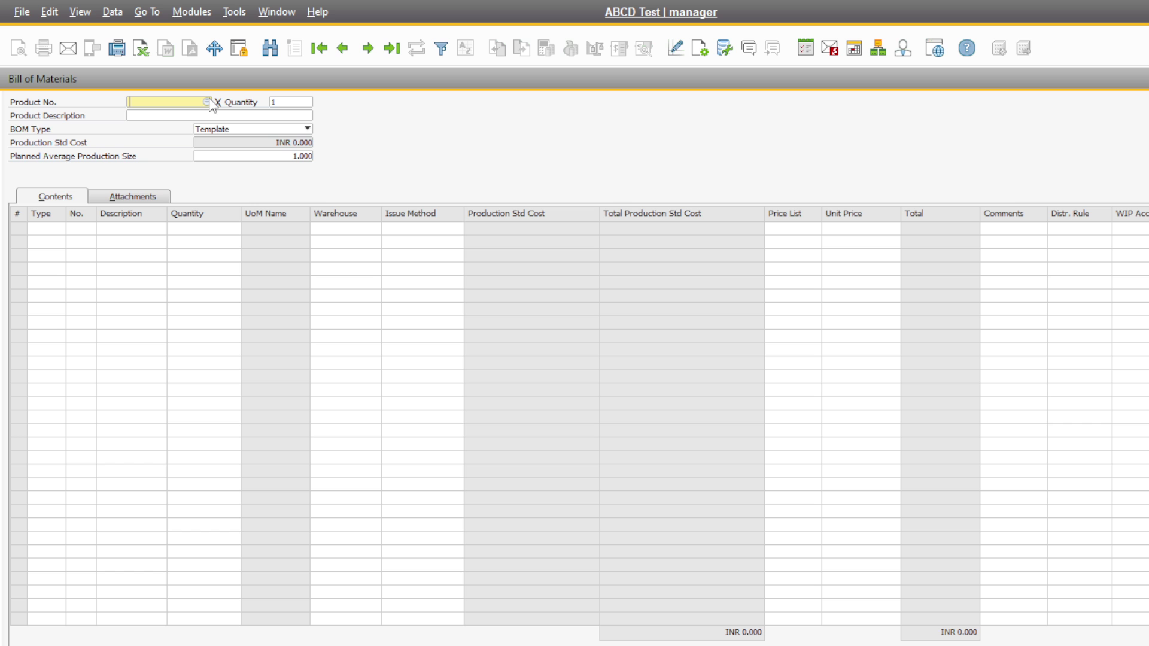
left_click(208, 102)
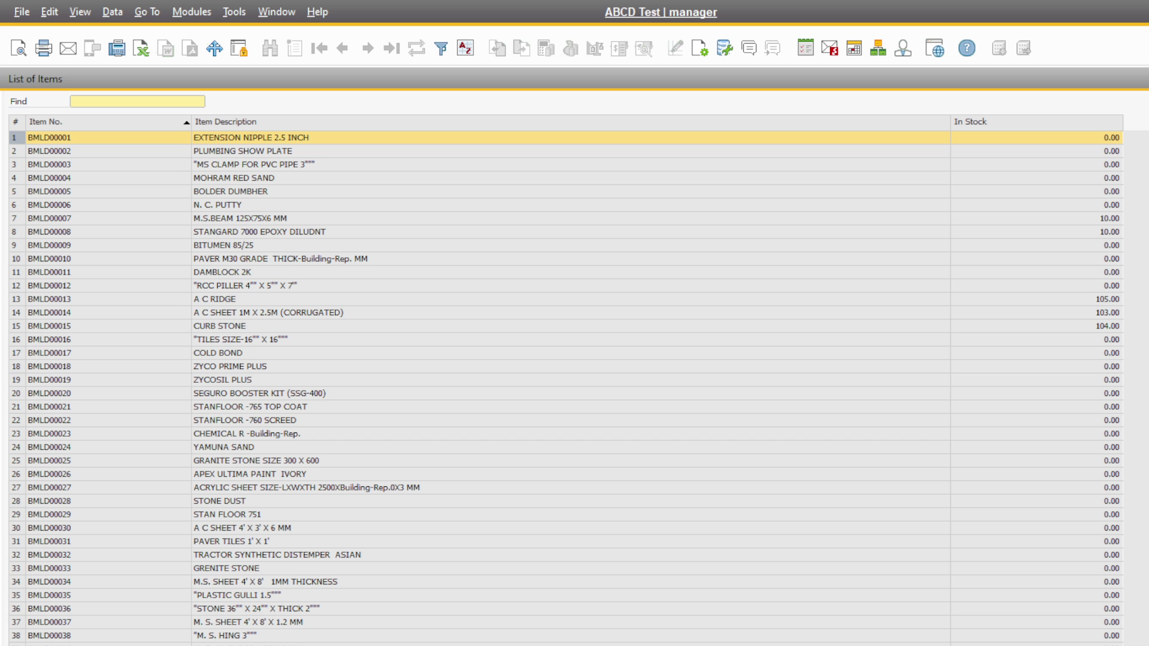
scroll(565, 386, "down", 18)
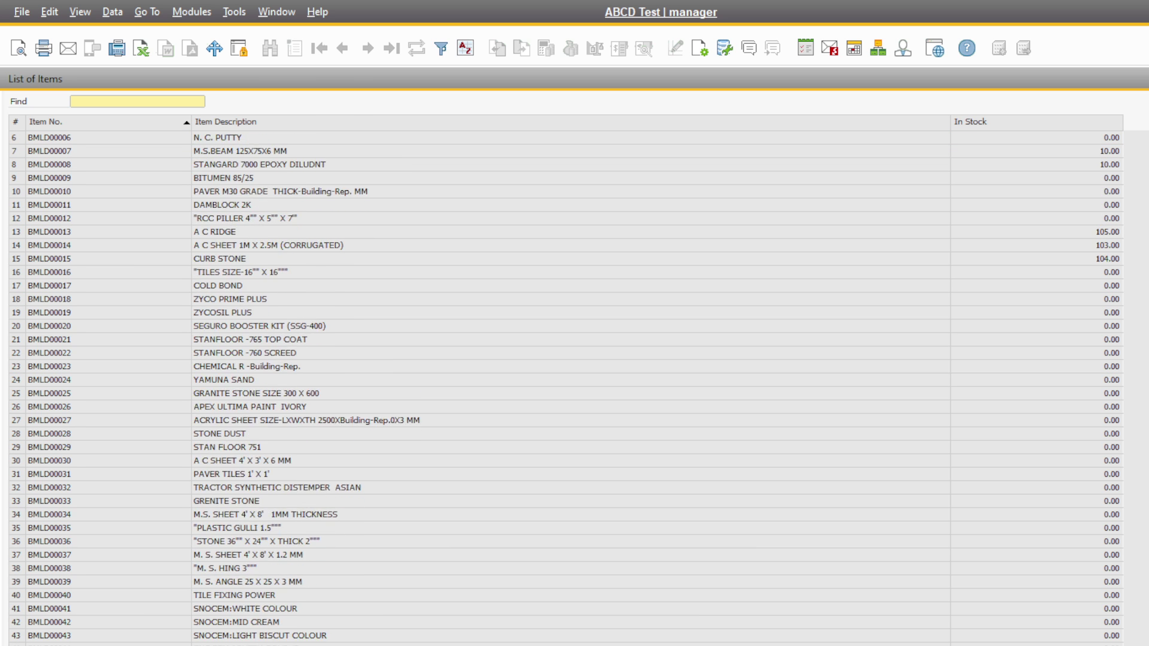
scroll(565, 386, "down", 20)
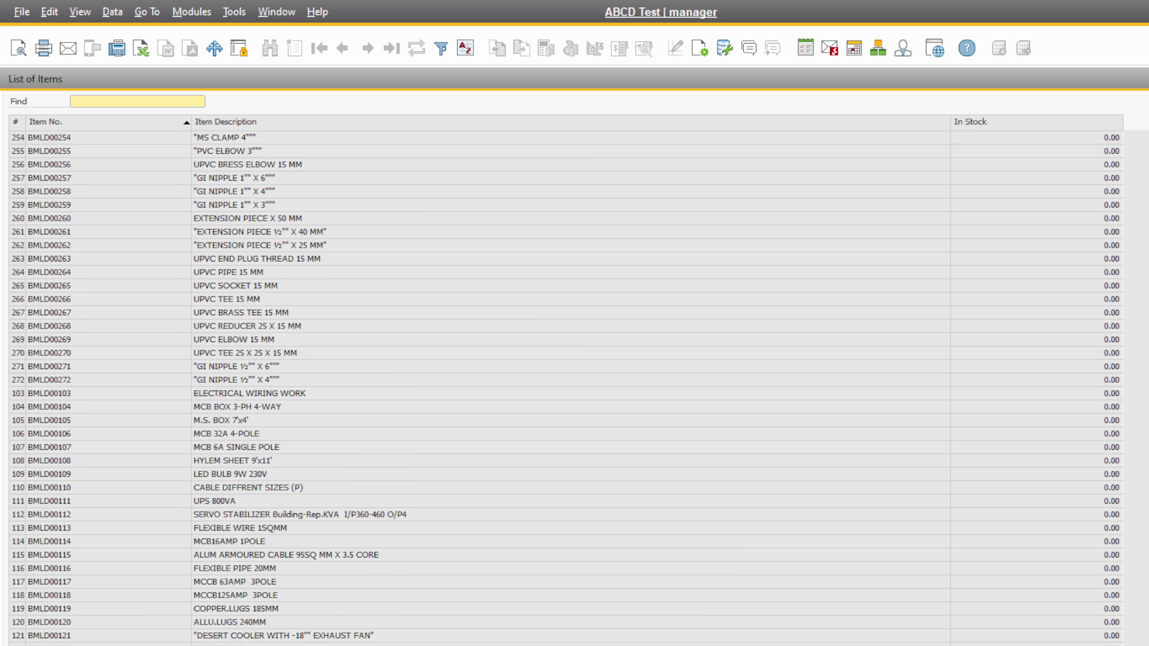
scroll(565, 386, "down", 20)
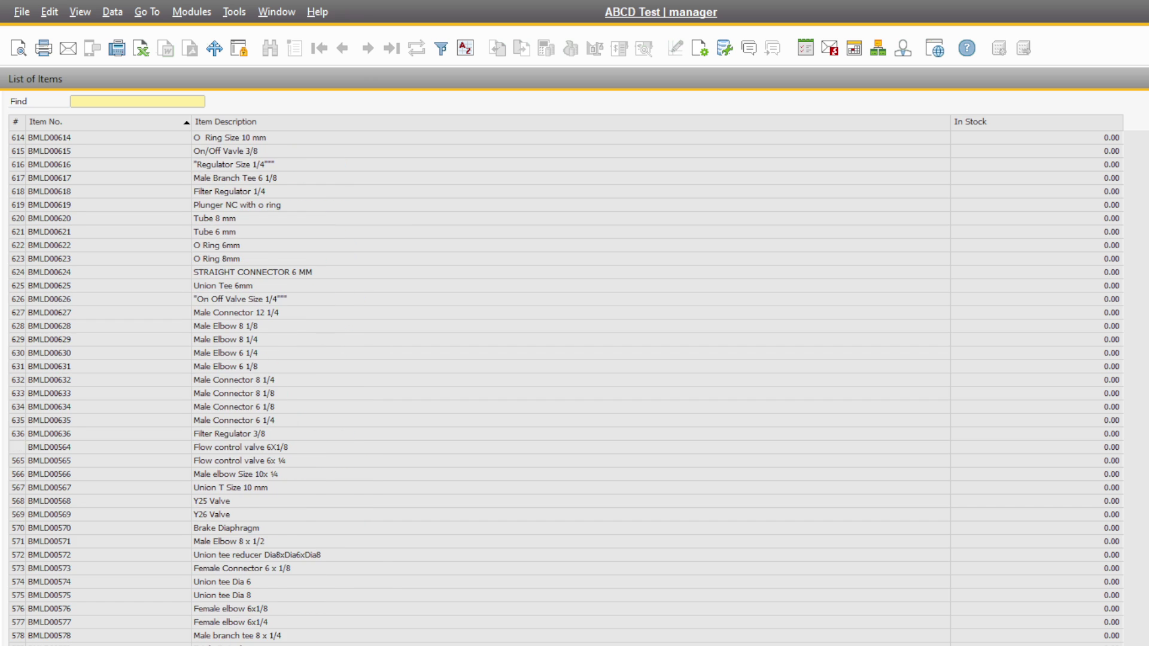
scroll(566, 386, "down", 20)
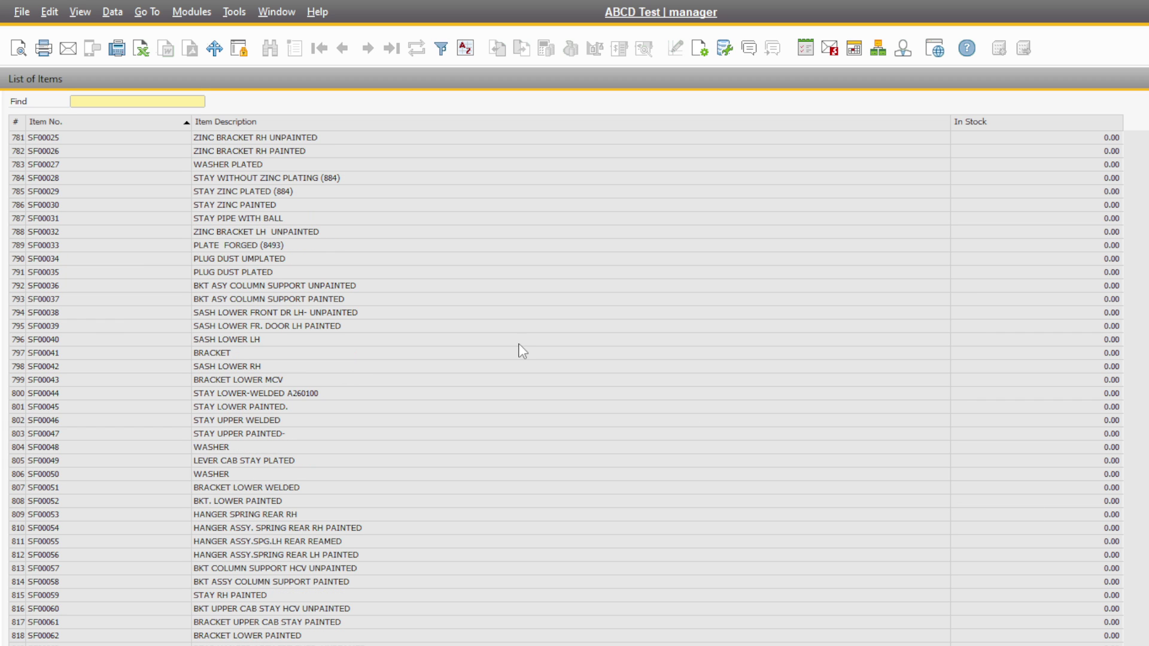
left_click(50, 243)
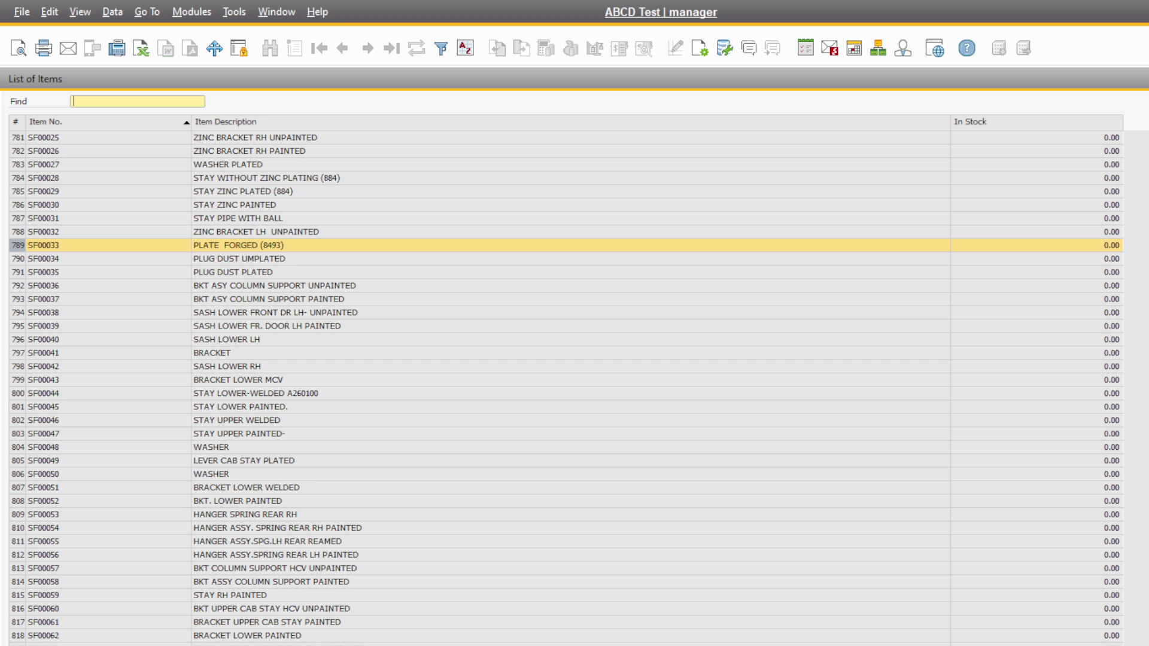
key("Return")
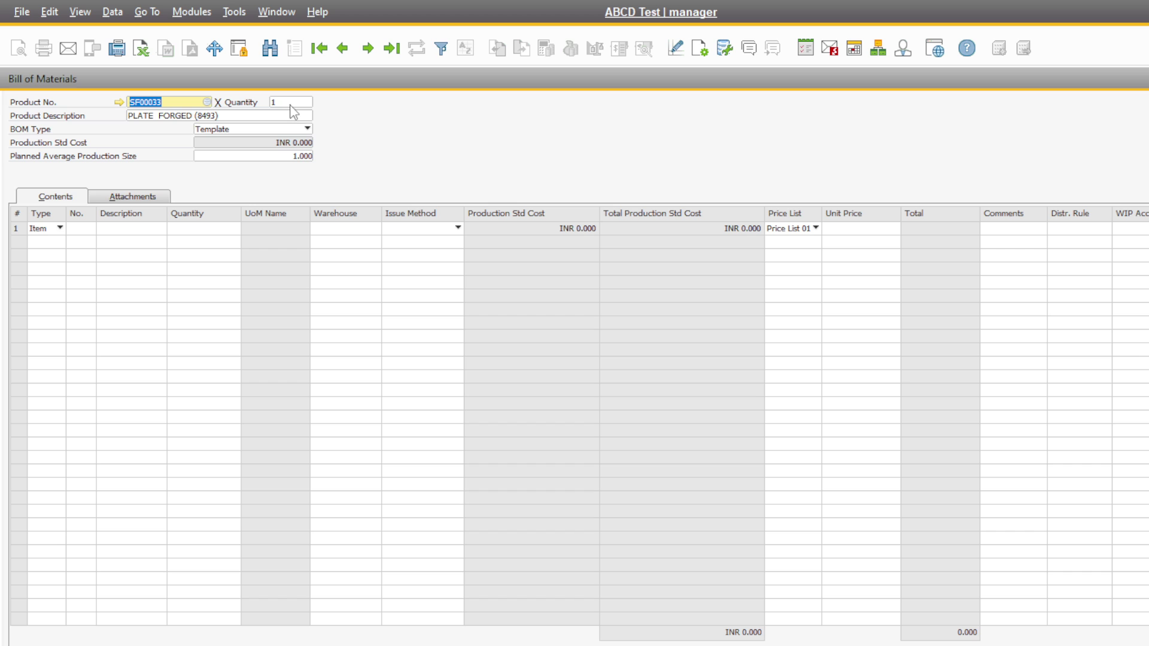
Step: Fit the column widths of the bill of materials' component table
left_click(88, 230)
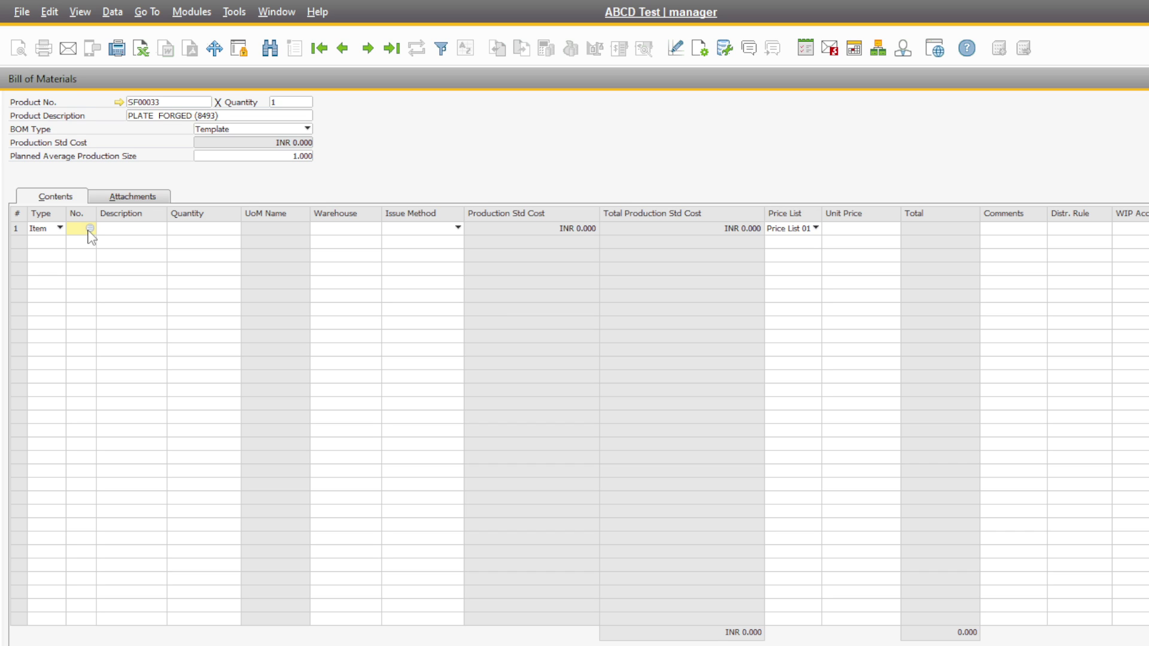
left_click(91, 14)
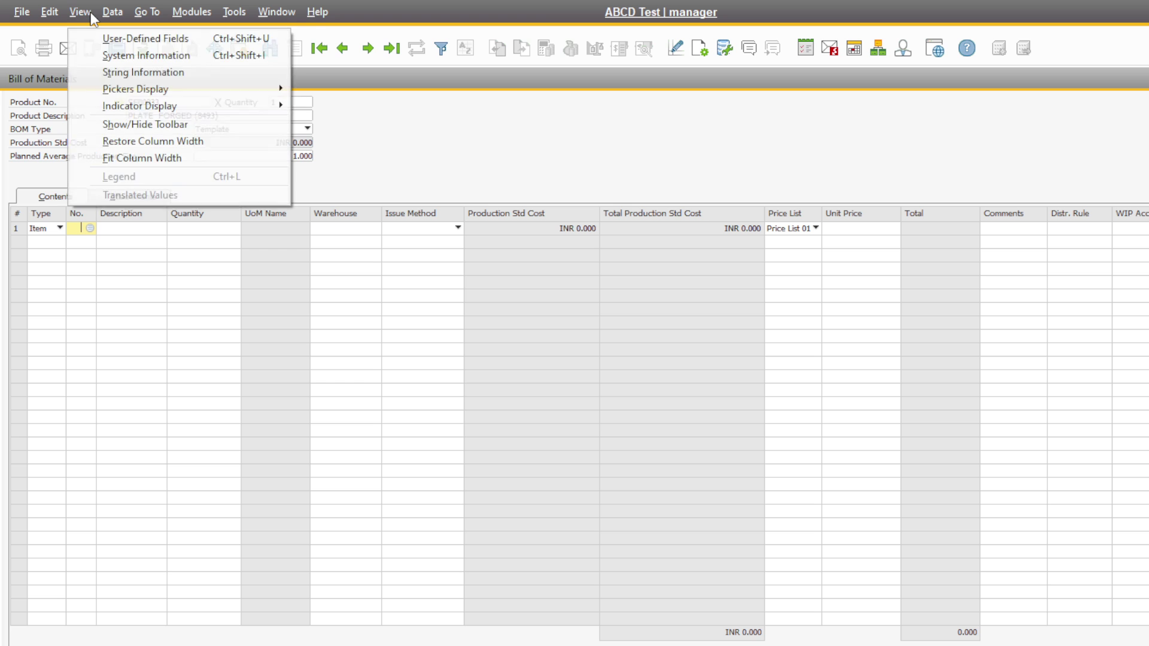
left_click(161, 158)
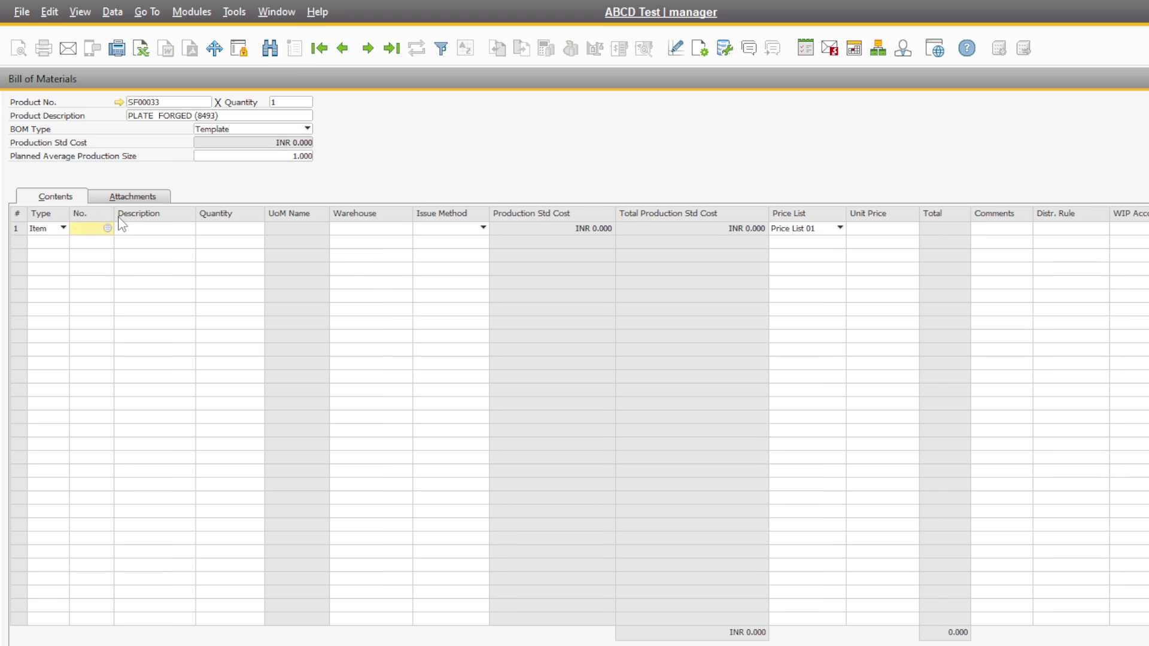
Step: Add items BMLD00014, BMLD00015 and BMLD00013 together from the item list as component rows
left_click(112, 228)
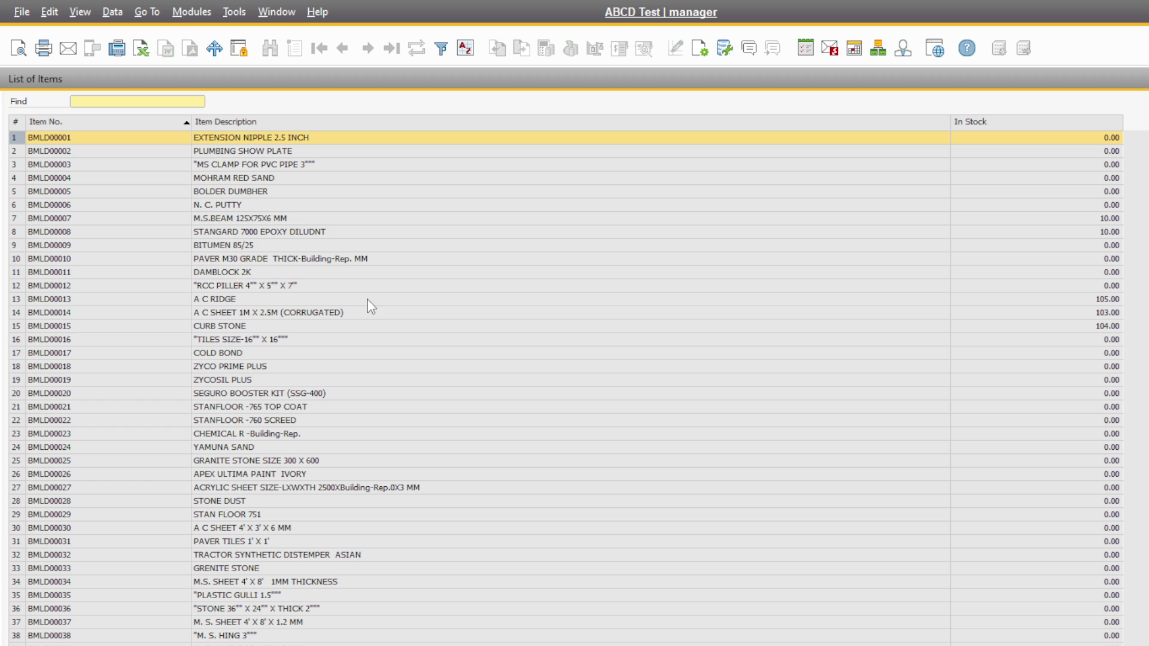
left_click(169, 313)
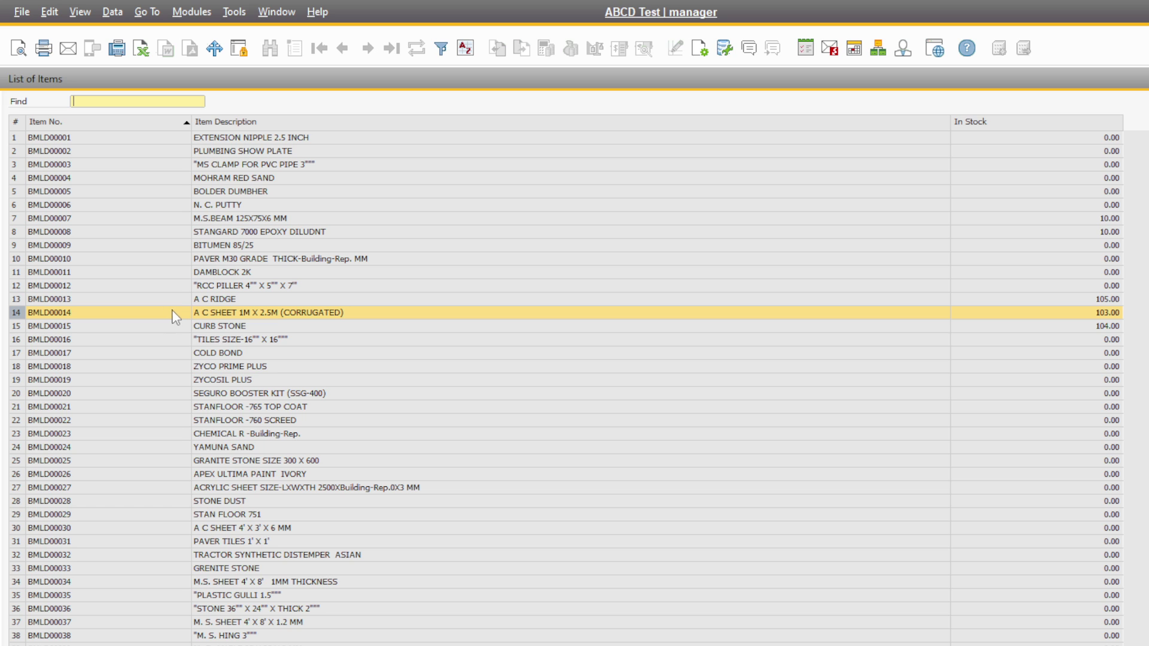
left_click(97, 328, "ctrl")
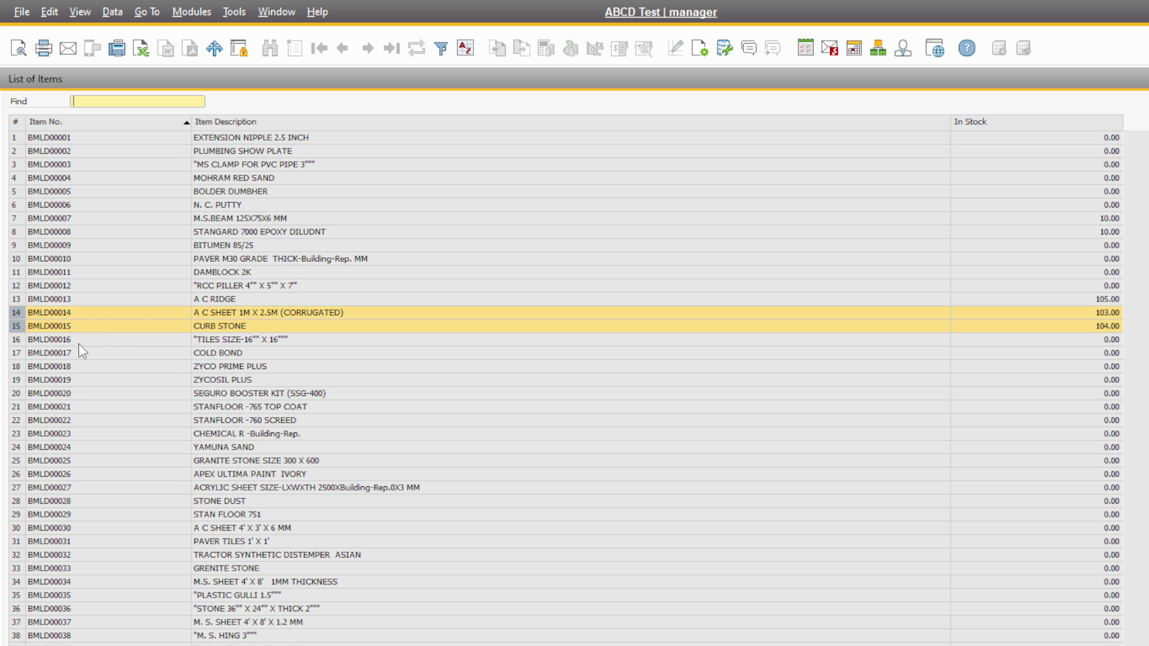
left_click(79, 345, "ctrl")
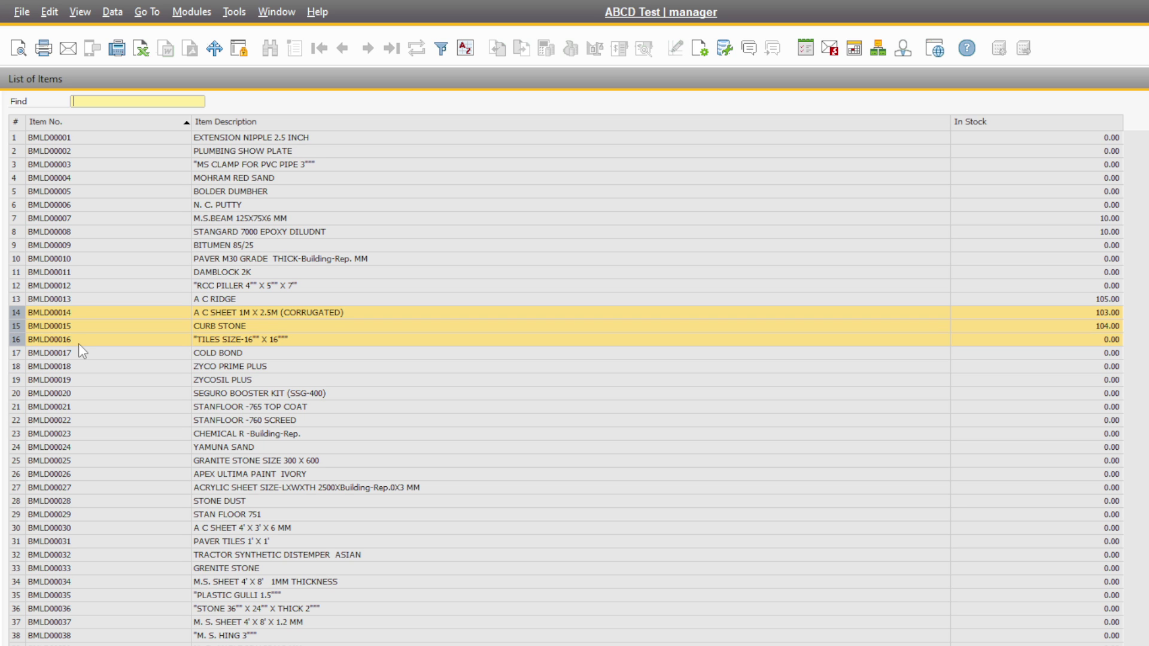
left_click(79, 341, "ctrl")
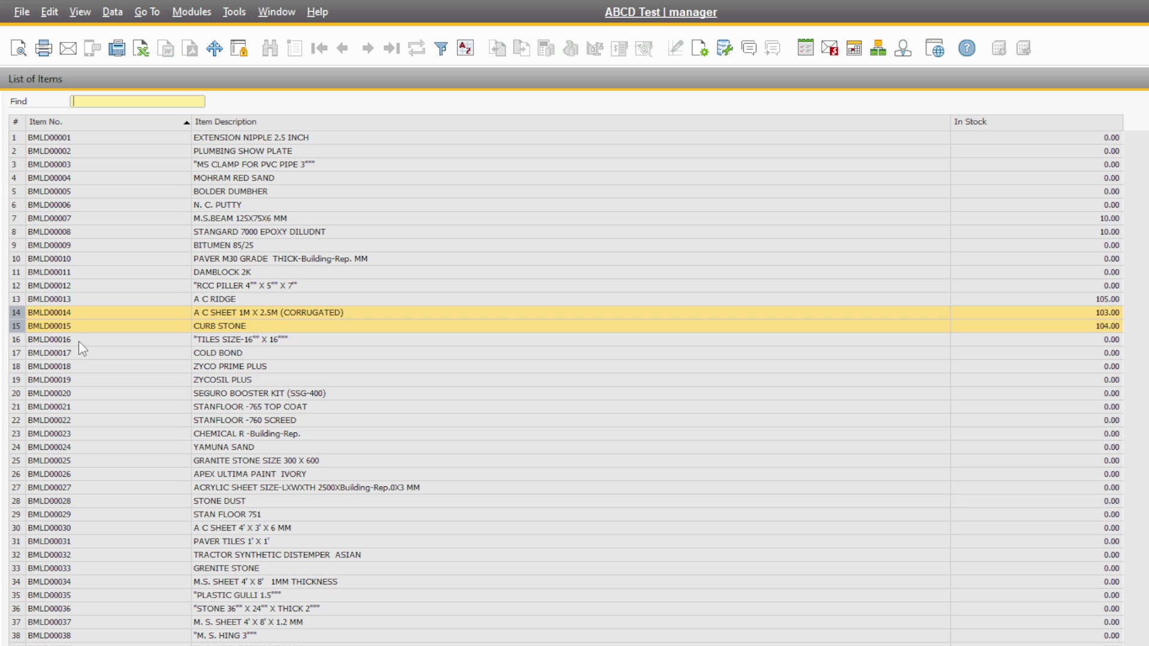
left_click(68, 302, "ctrl")
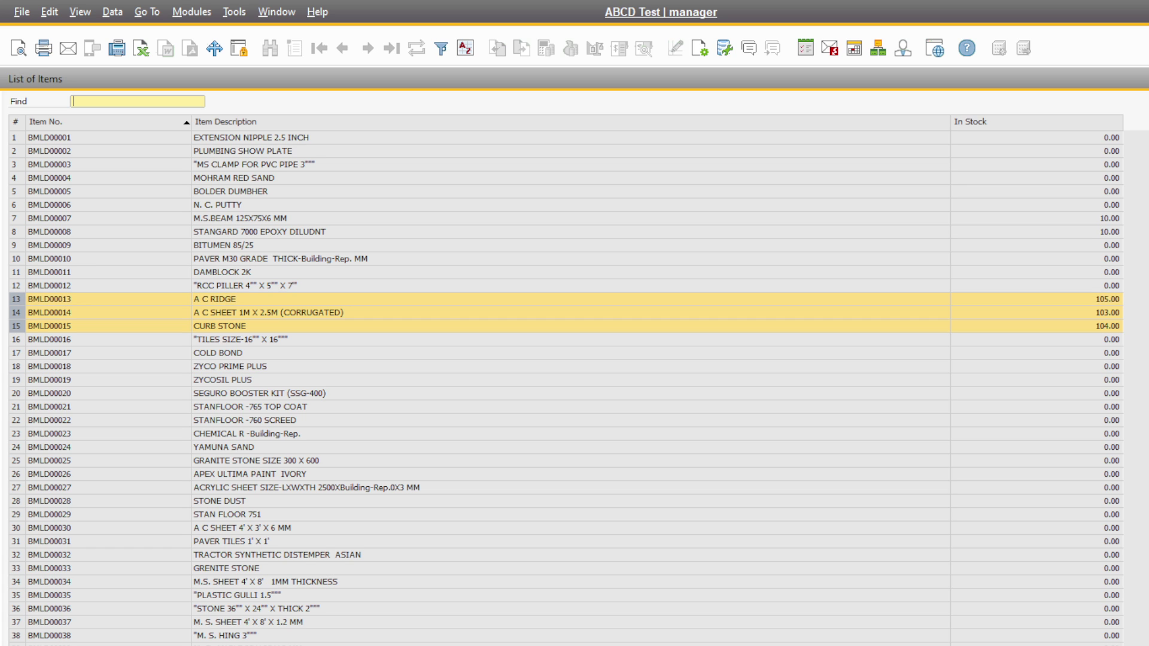
key("Return")
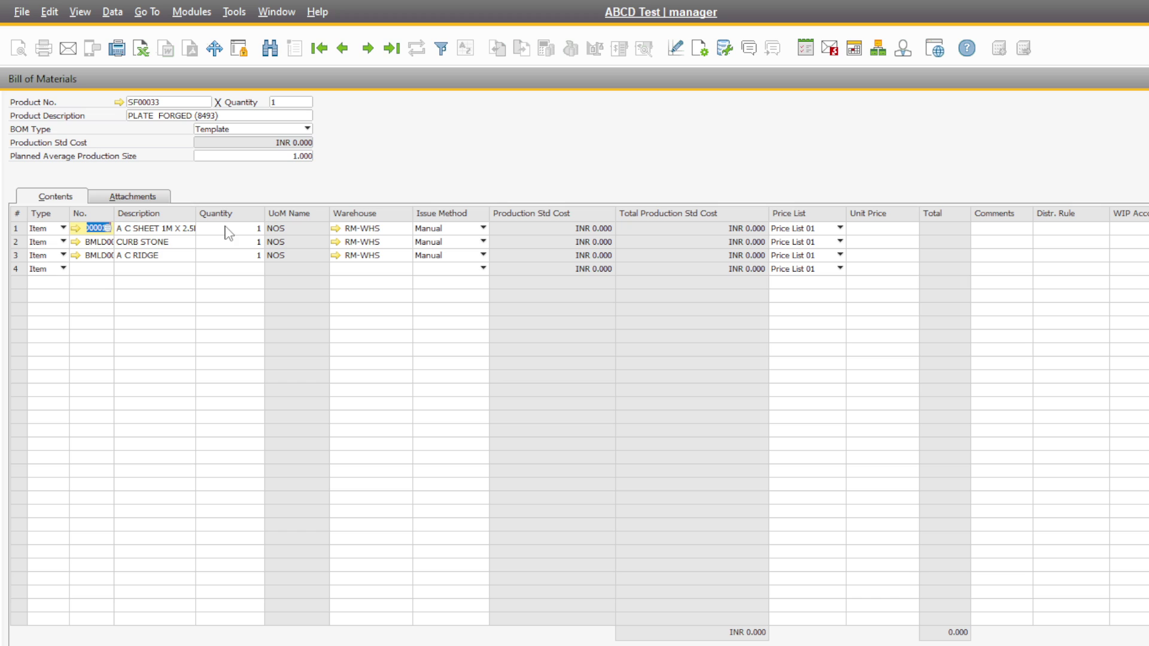
Step: Set the component quantities to 2 for the A C SHEET and 3 for the A C RIDGE
left_click(252, 228)
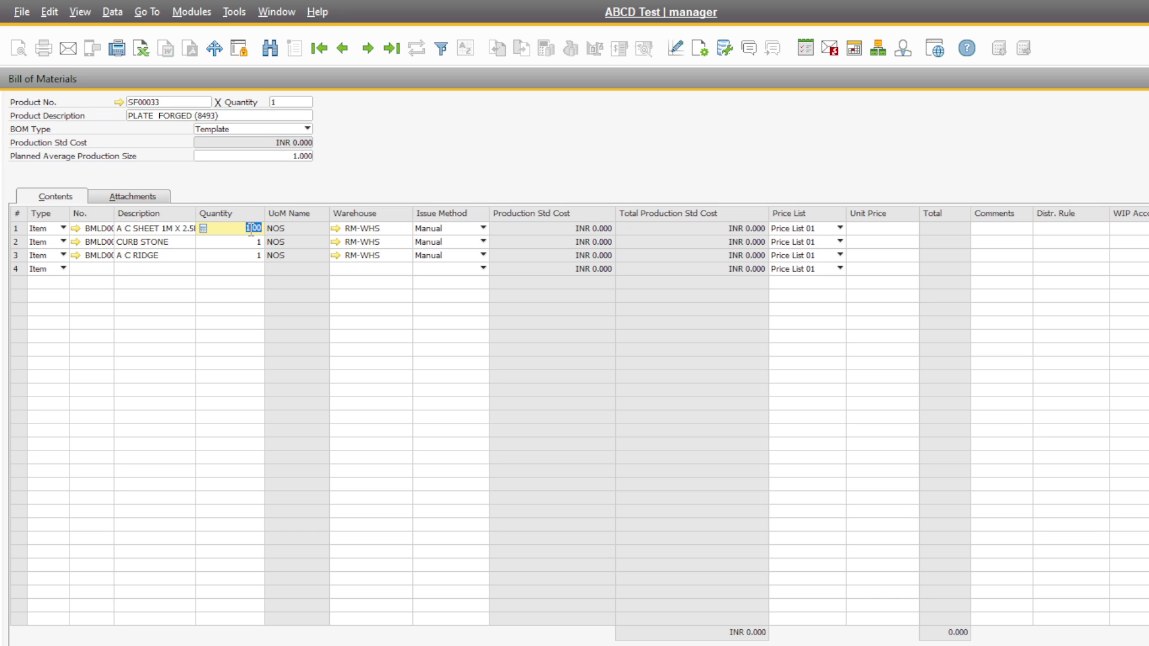
type("2")
left_click(243, 241)
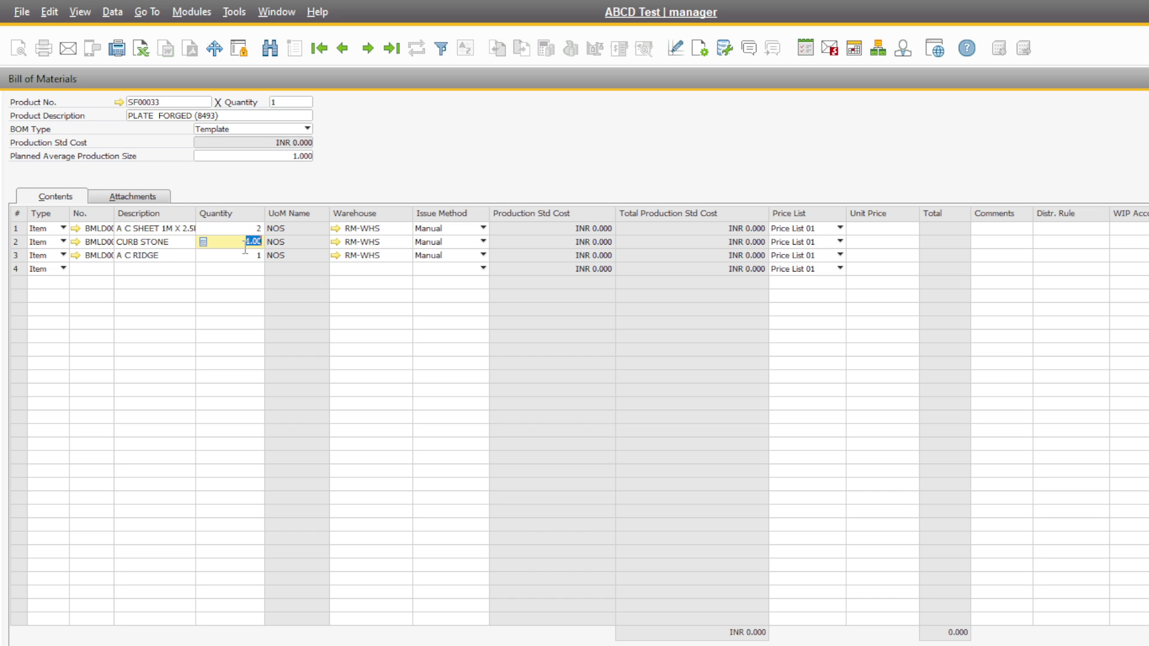
left_click(250, 256)
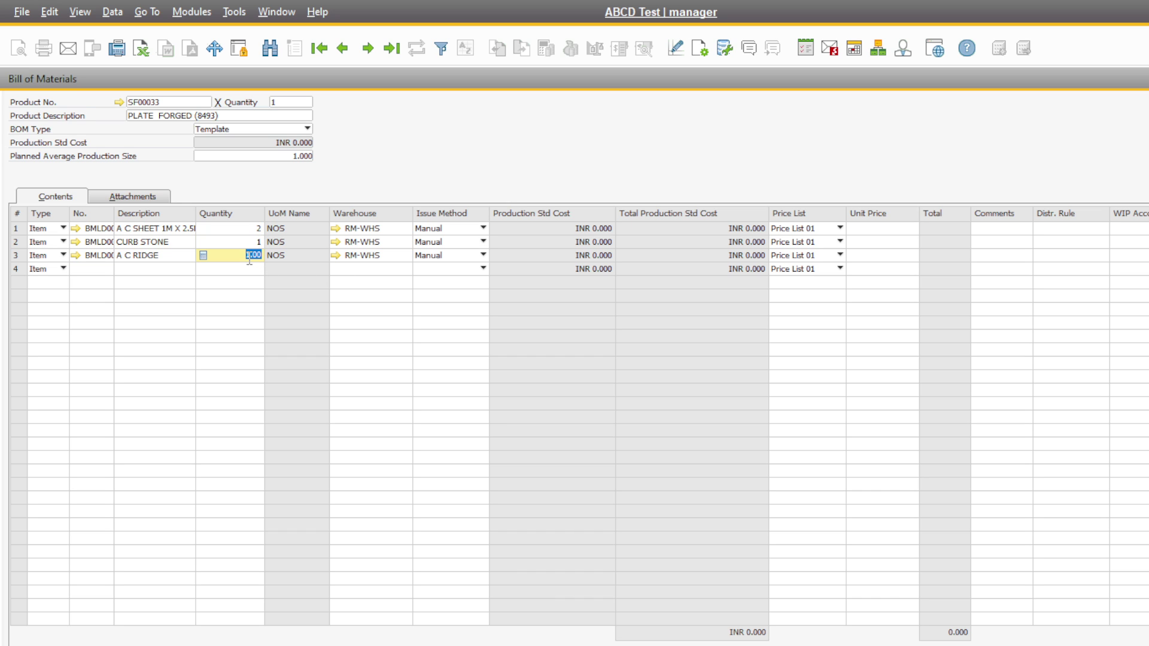
type("3")
key("Tab")
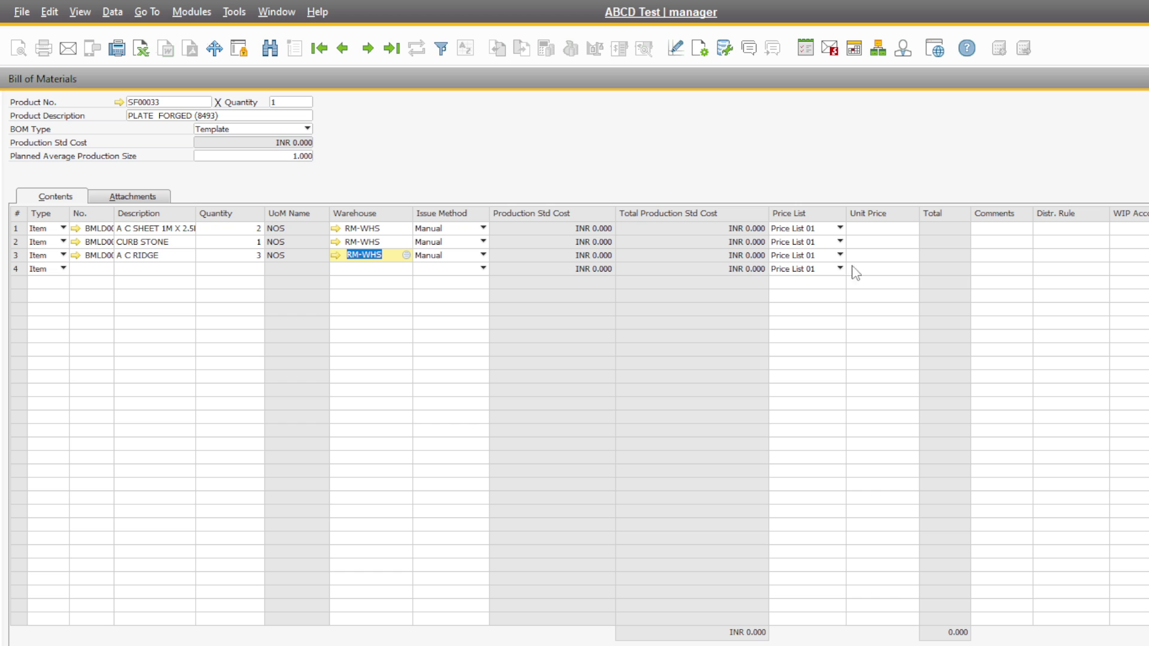
Step: Set the bill of materials' price list to Last Purchase Price and update all existing component rows with it
left_click(840, 228)
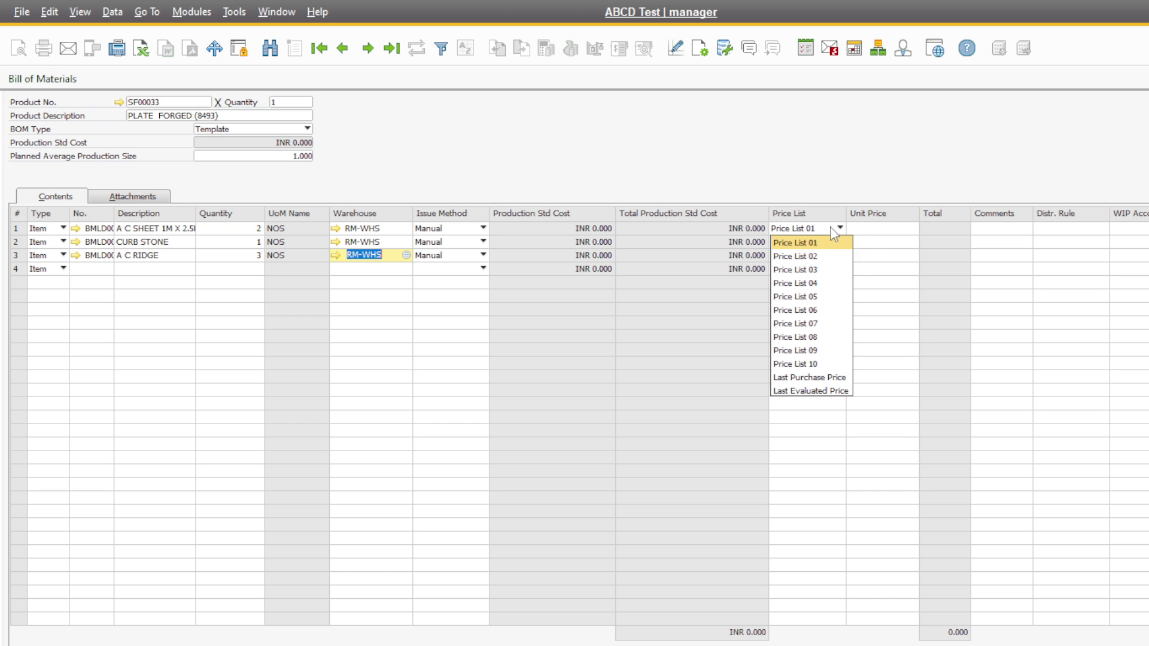
left_click(827, 378)
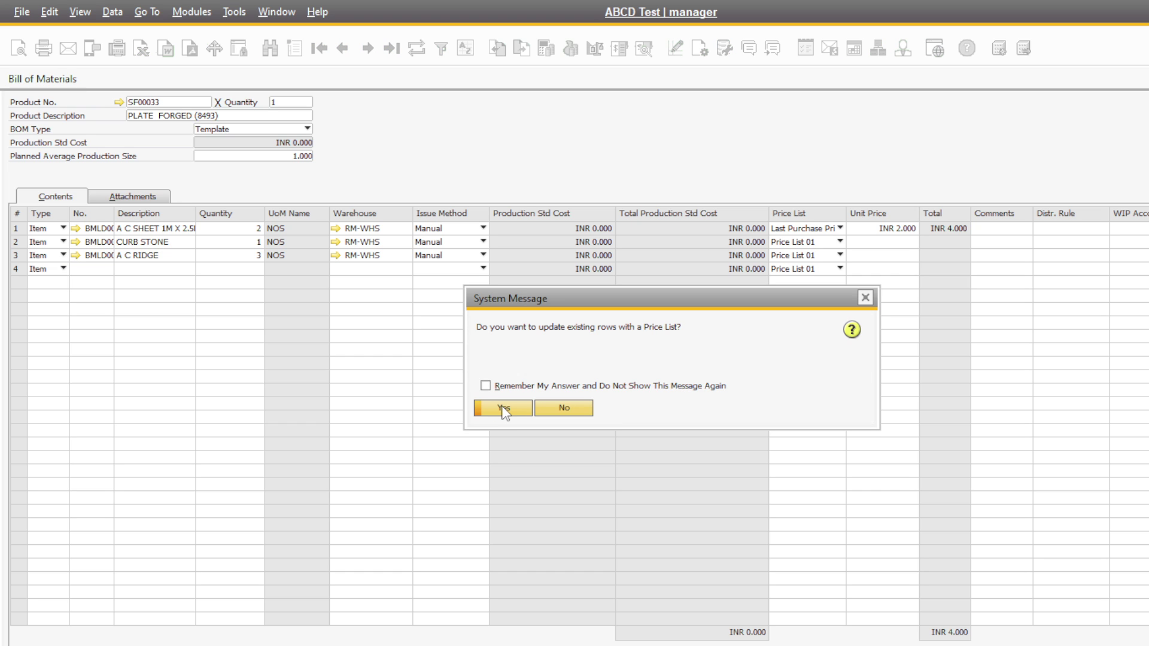
left_click(504, 408)
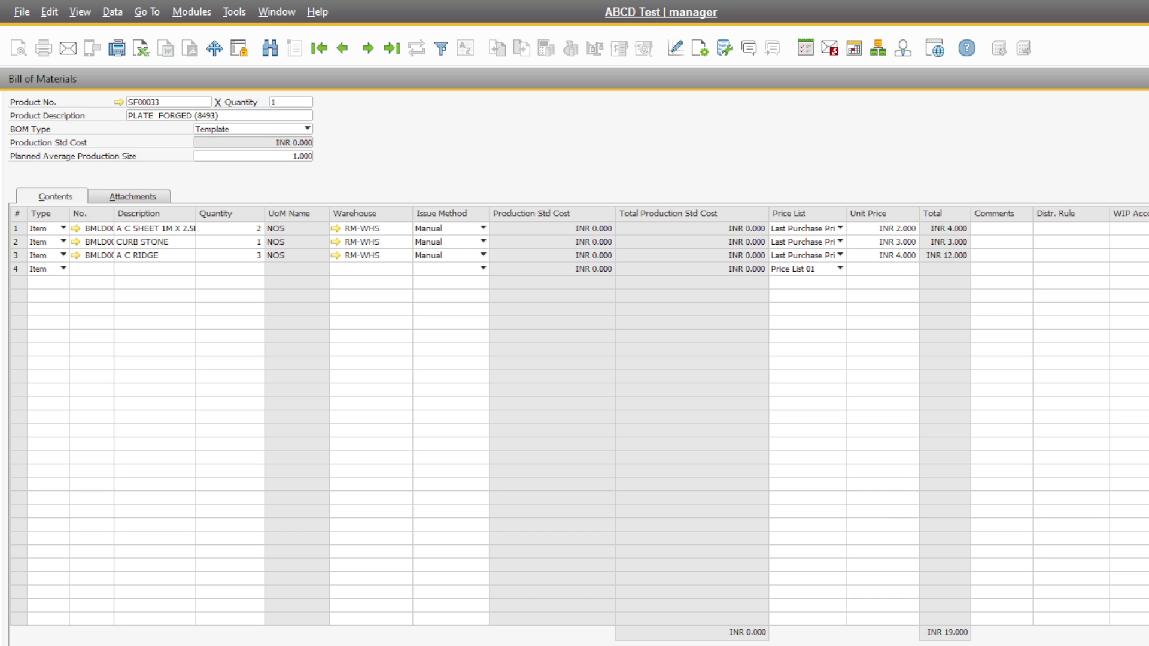
Step: Assign distribution rule ACCOUNTS for Dimension 1 to the bill of materials for SF00033 and add the document
key("Tab")
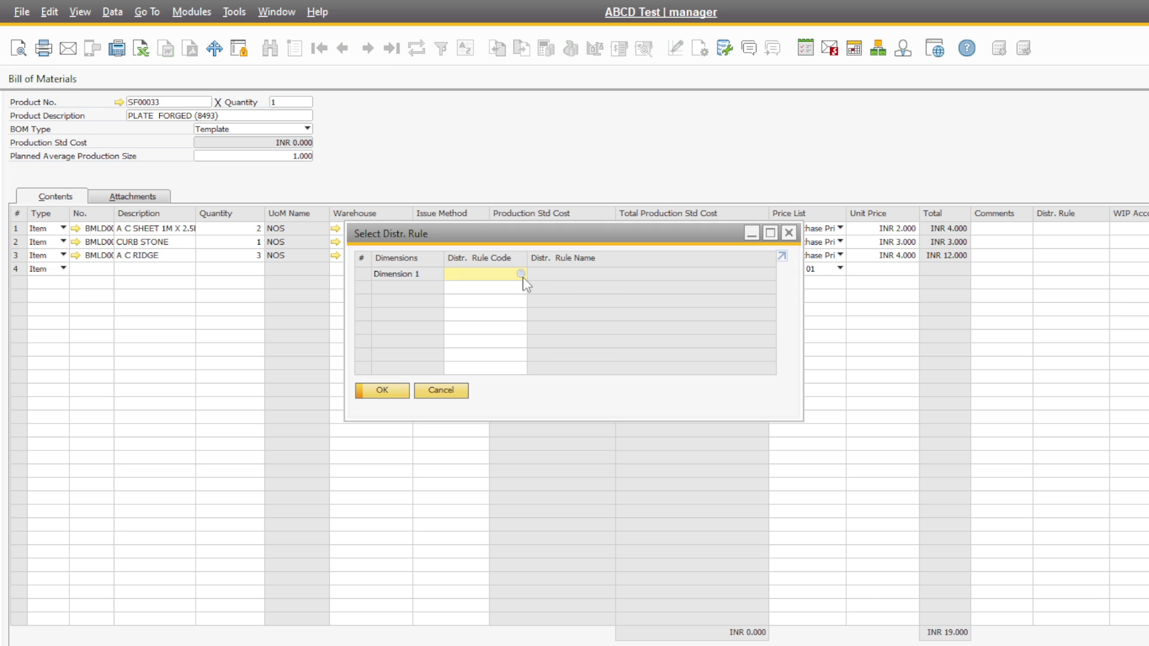
left_click(522, 276)
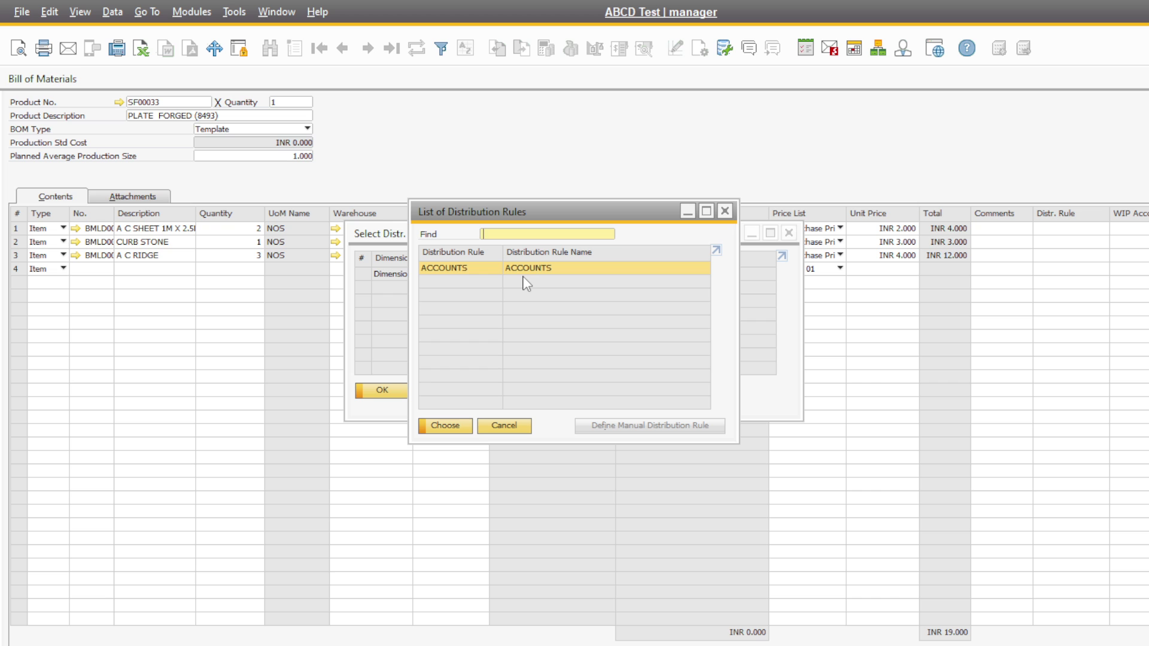
left_click(453, 427)
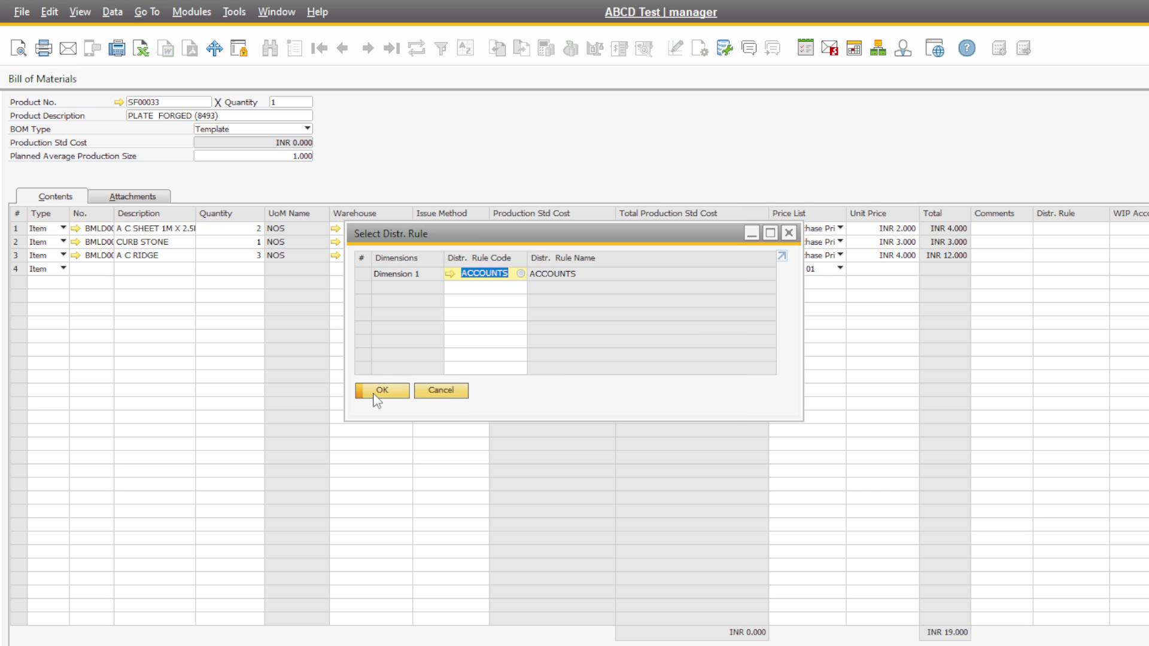
left_click(375, 395)
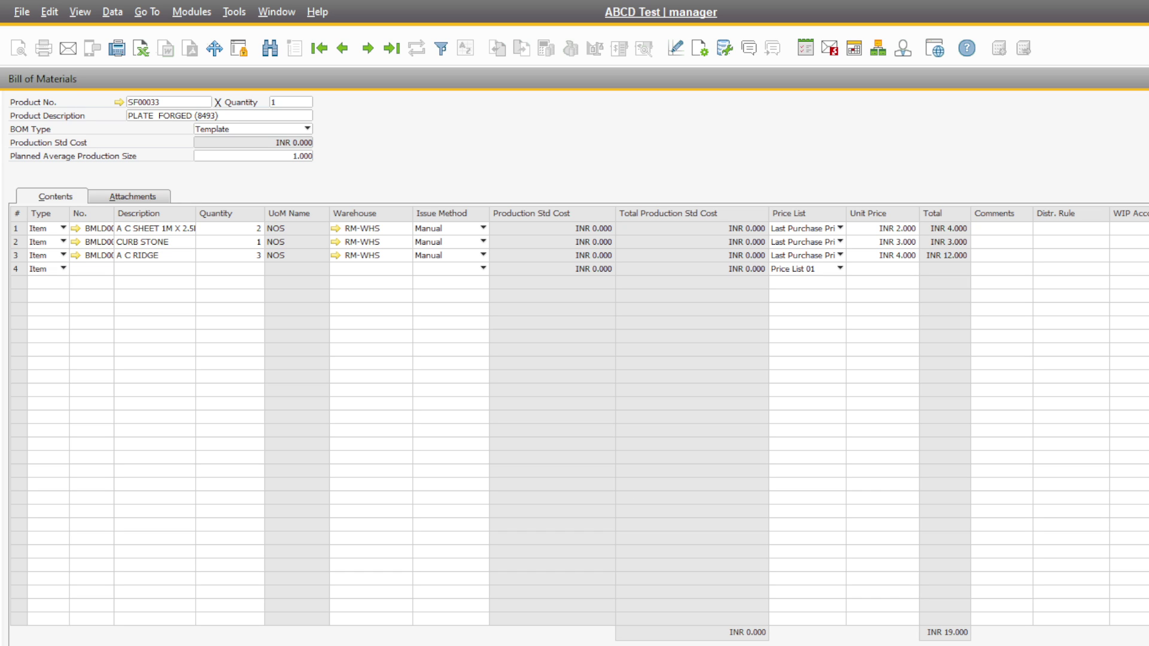
key("ctrl+a")
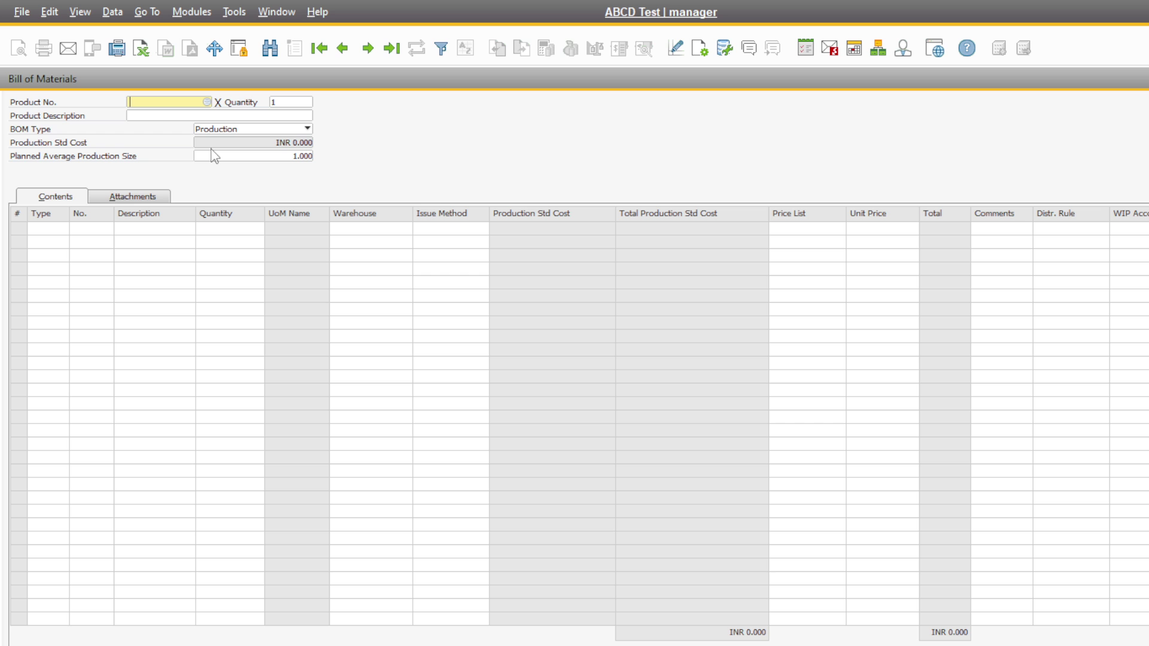
Step: Choose item FG00009, DIAPHRAGM PLATE, from the item list as the product of the new Production bill of materials
left_click(207, 102)
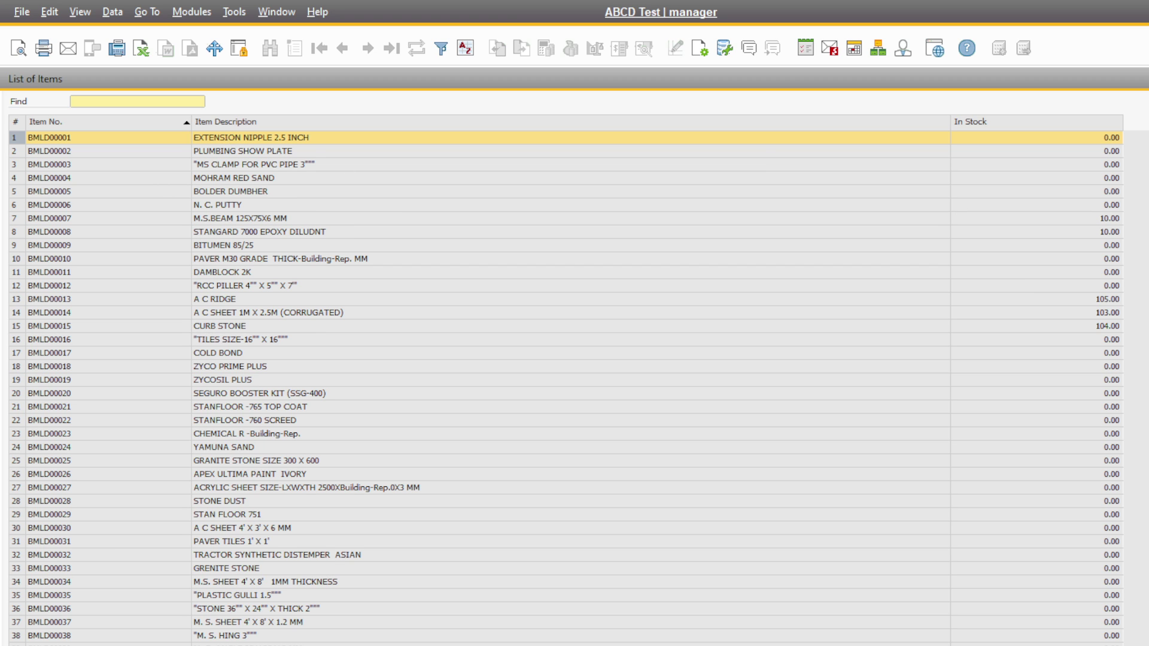
scroll(566, 386, "down", 20)
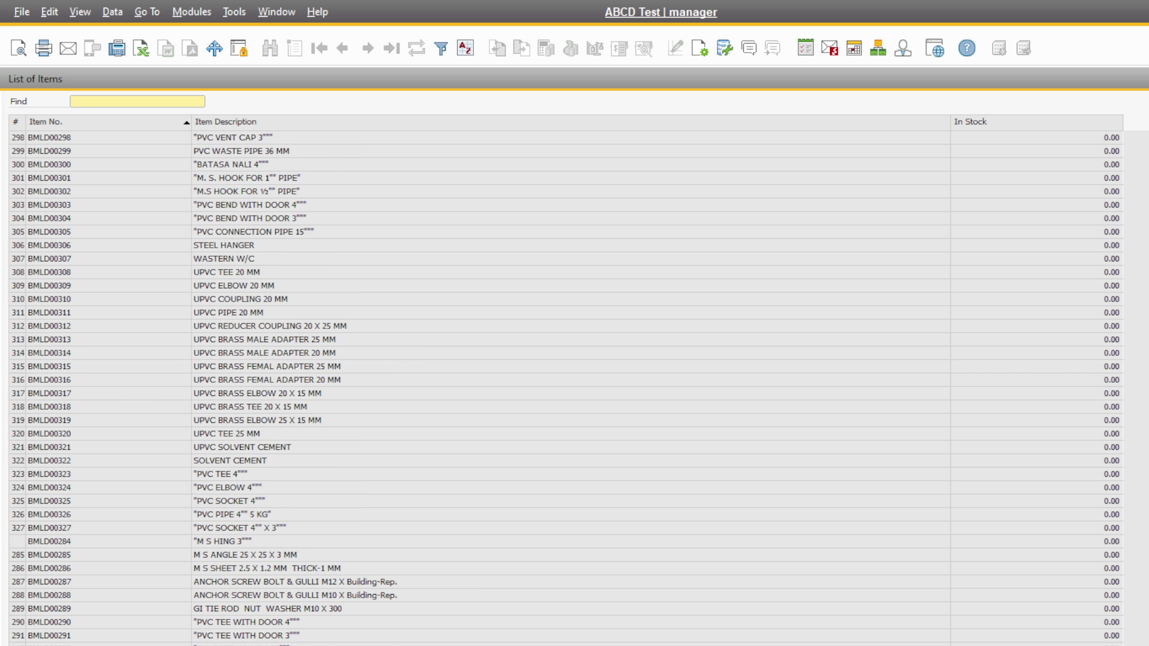
scroll(565, 386, "down", 20)
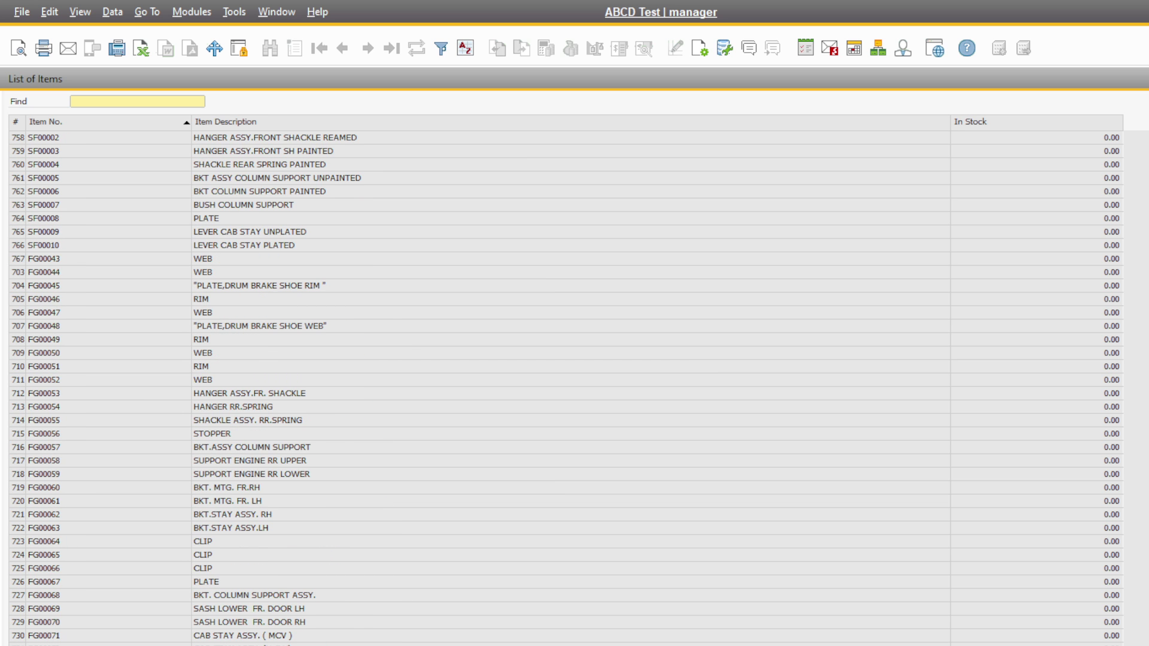
scroll(566, 387, "down", 20)
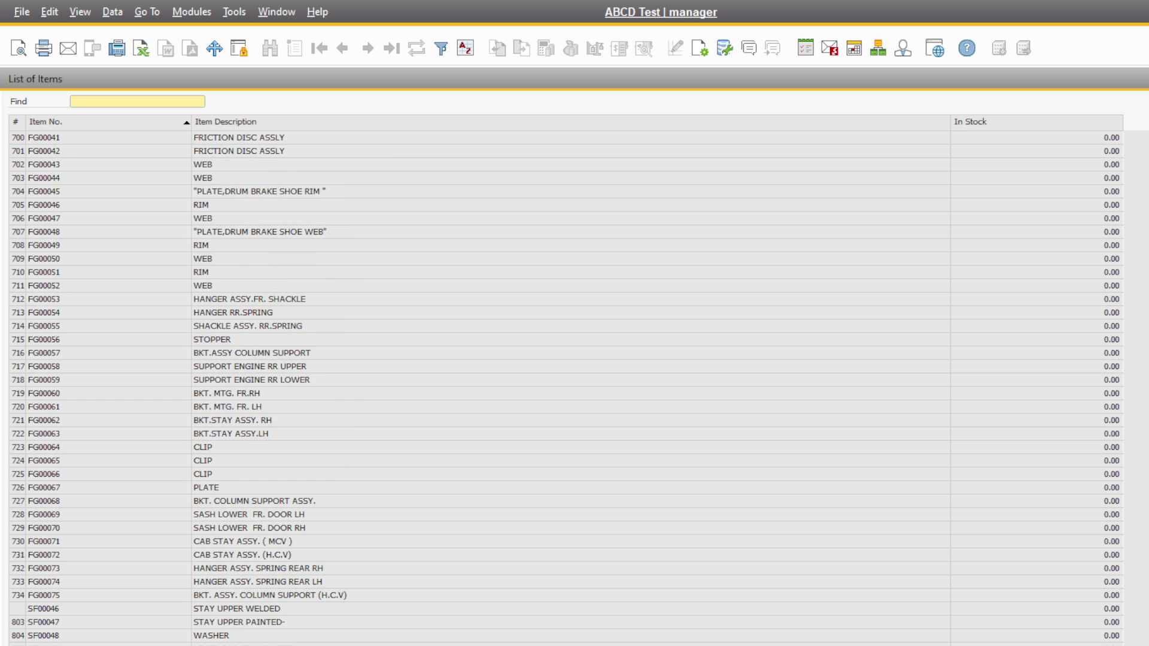
scroll(565, 387, "down", 20)
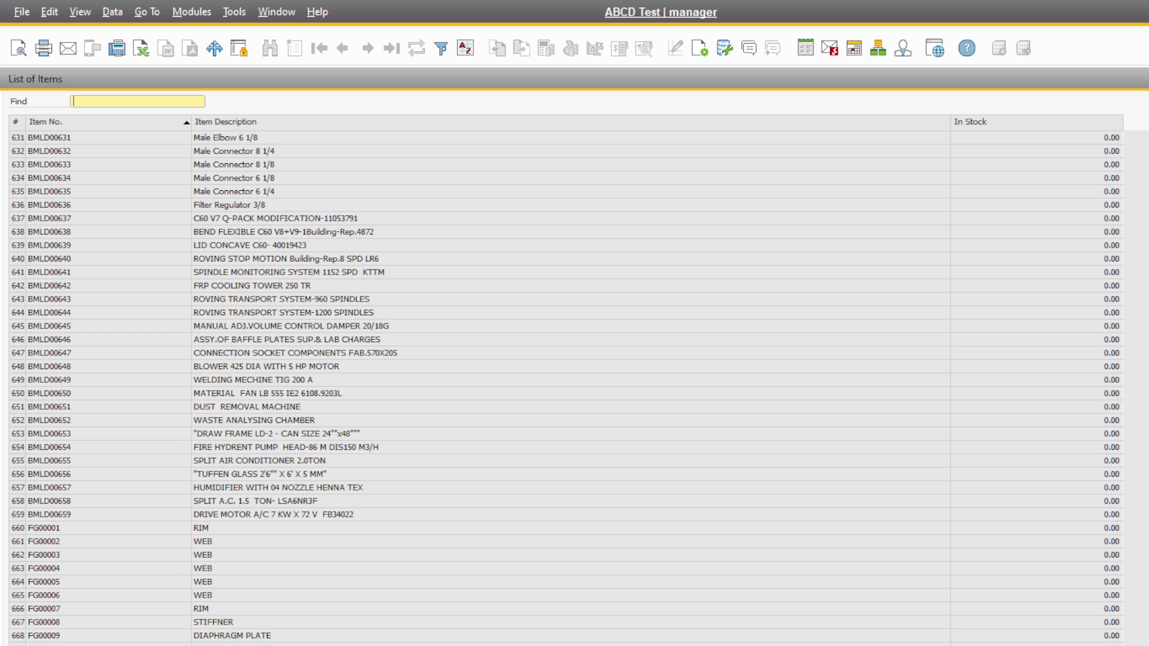
left_click(53, 636)
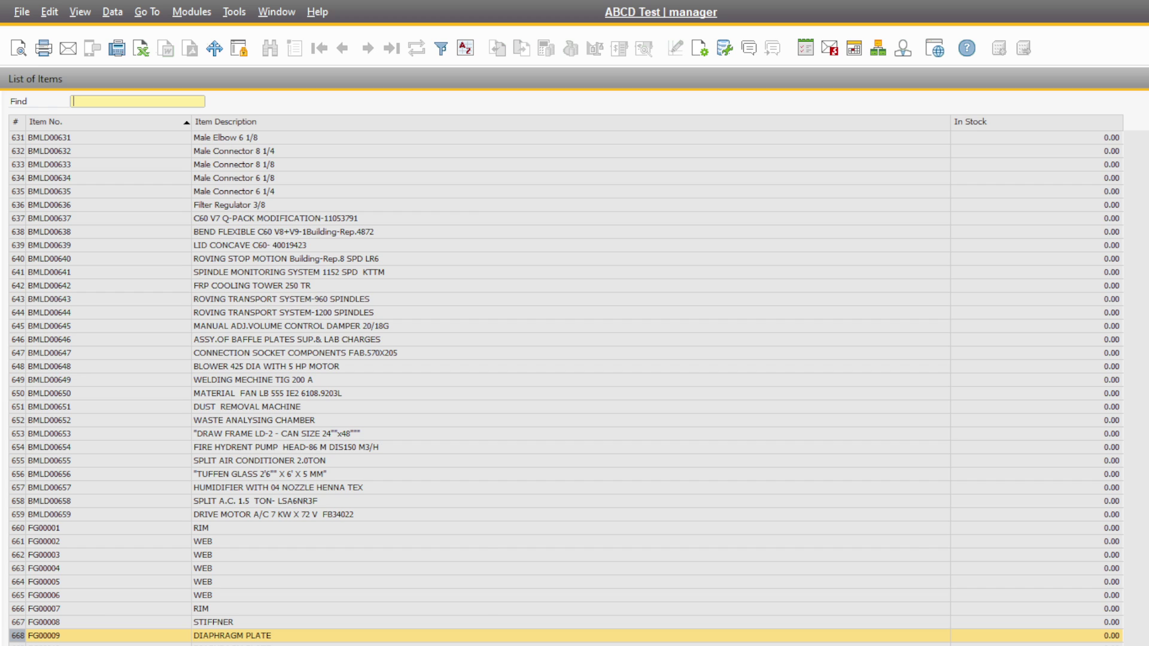
key("Return")
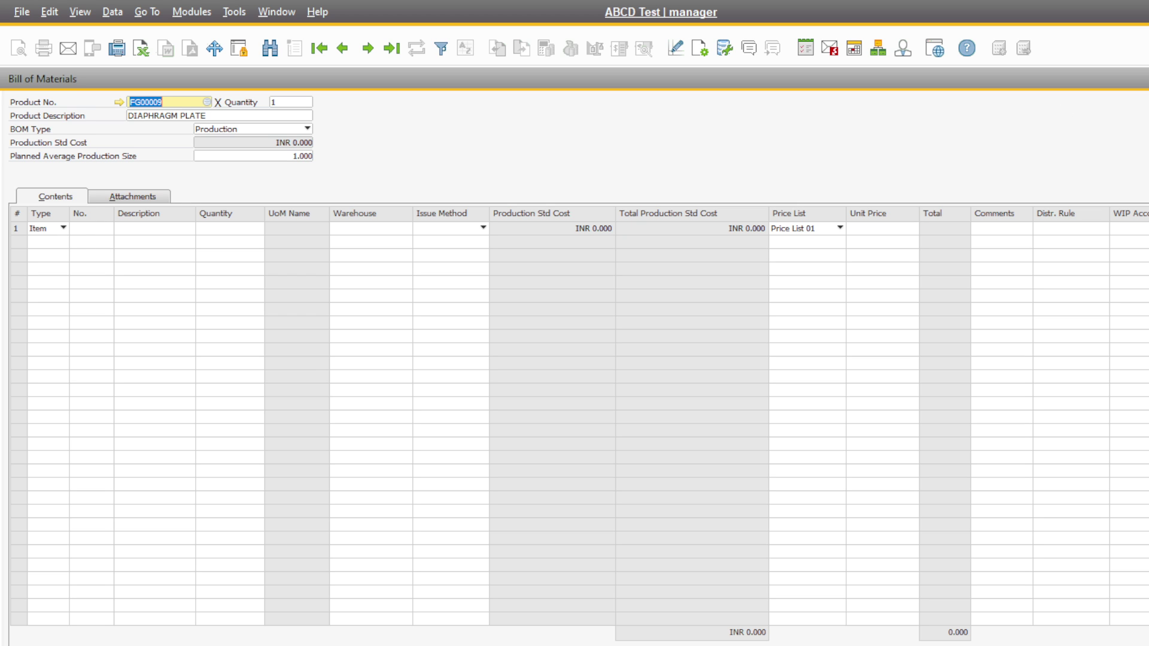
Step: Open the last saved bill of materials in a second window and copy its product number, SF00033
left_click(1141, 78)
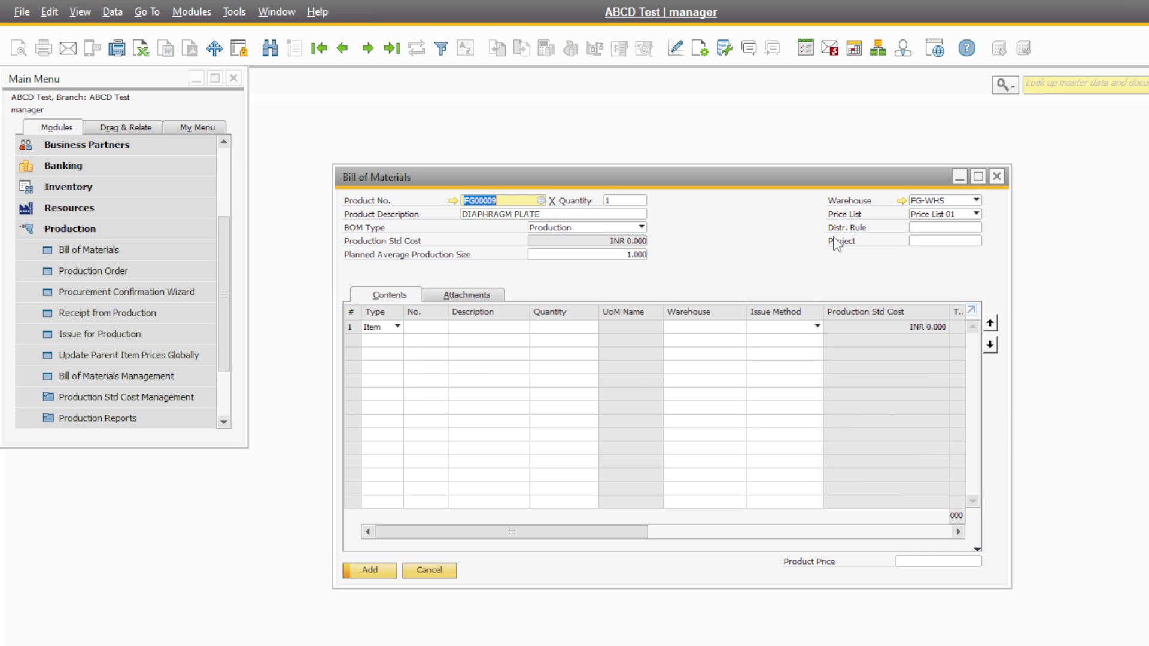
left_click(72, 251)
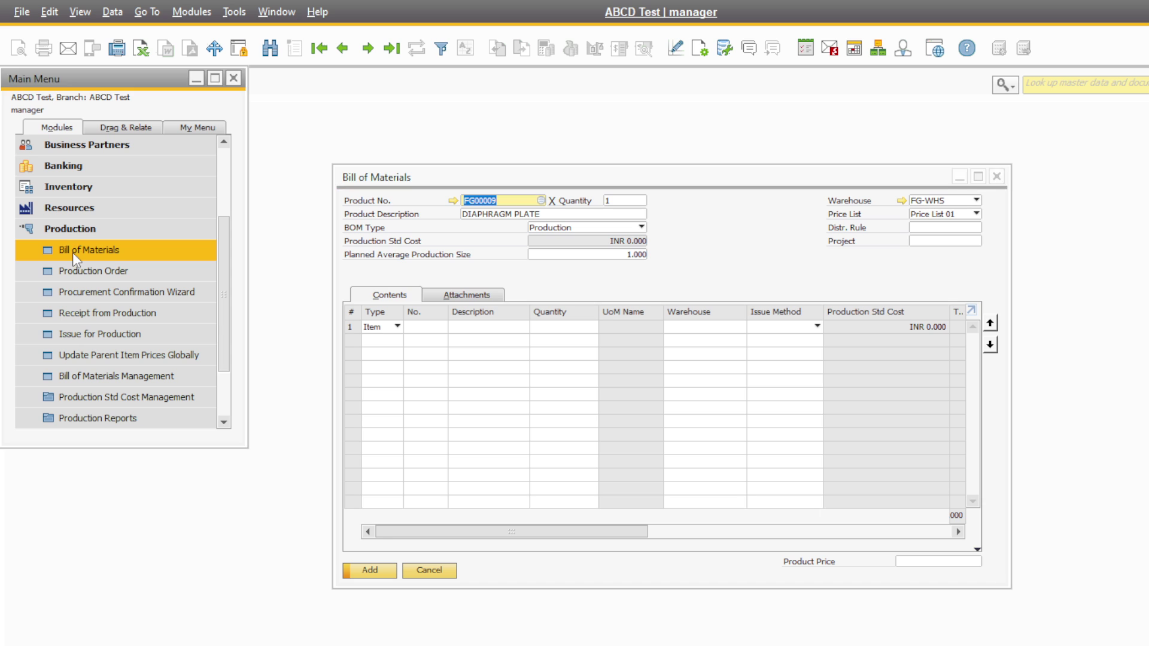
left_click(393, 59)
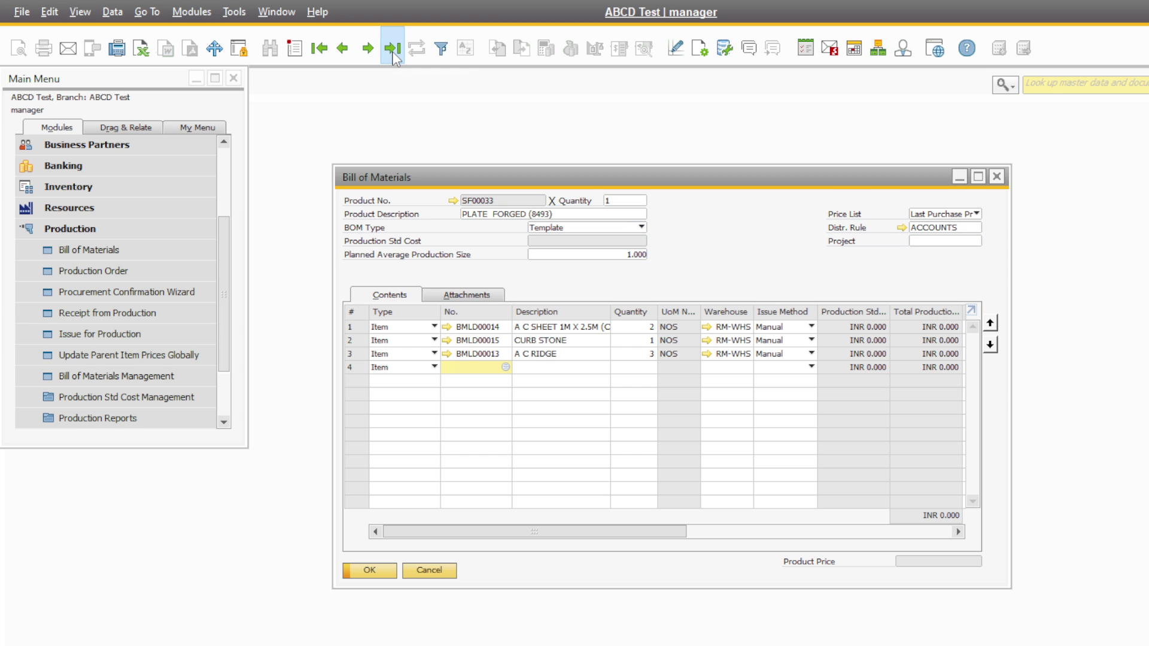
right_click(508, 207)
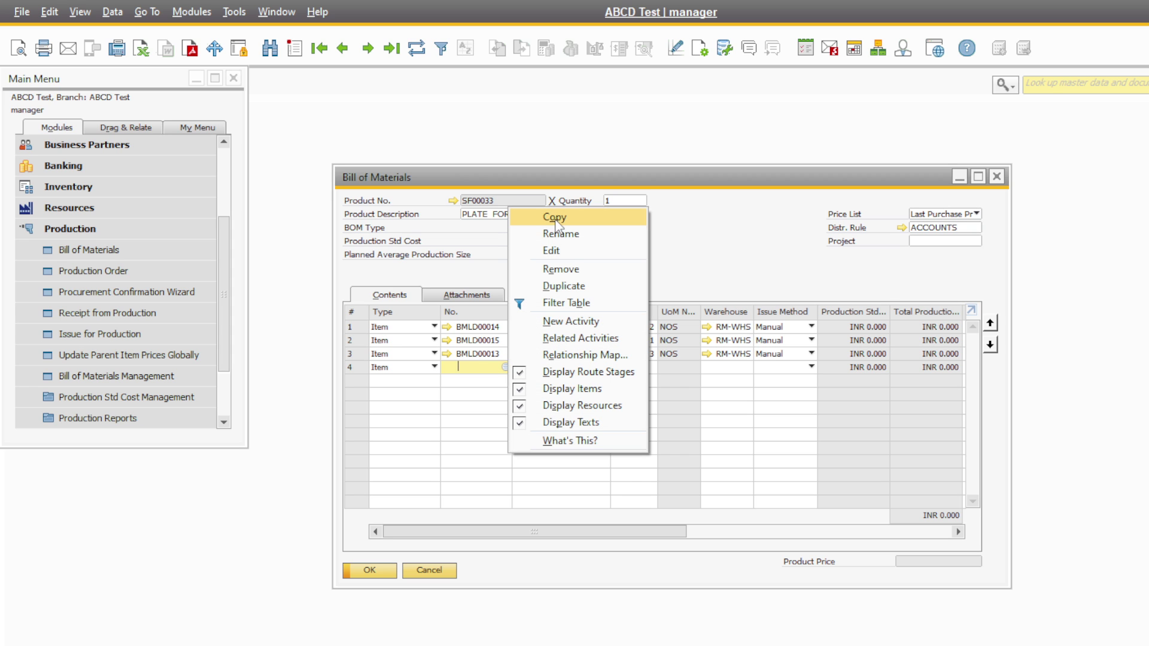
left_click(556, 220)
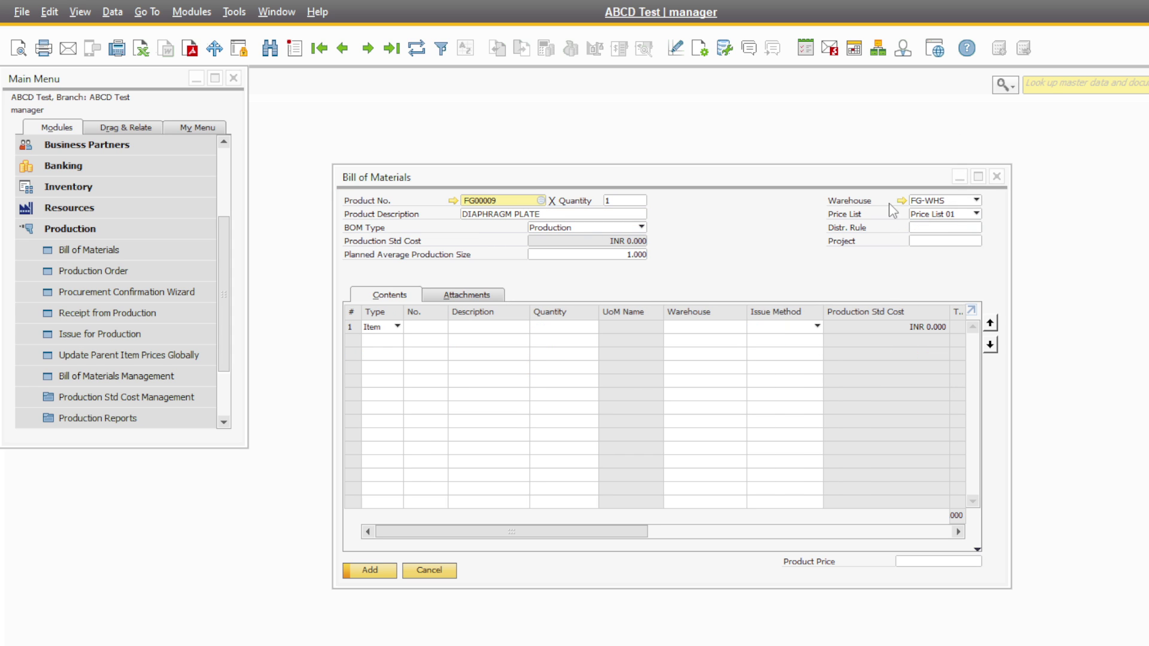
Step: Add the copied item SF00033 as the first component row of the FG00009 bill of materials
left_click(441, 328)
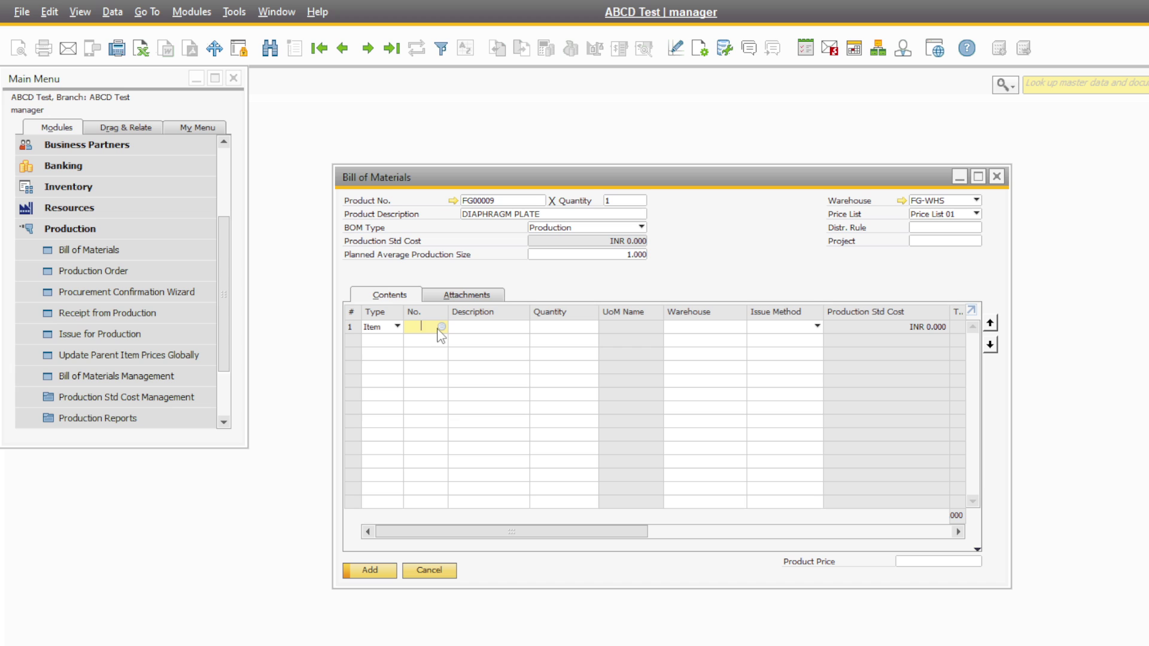
key("ctrl+v")
key("Tab")
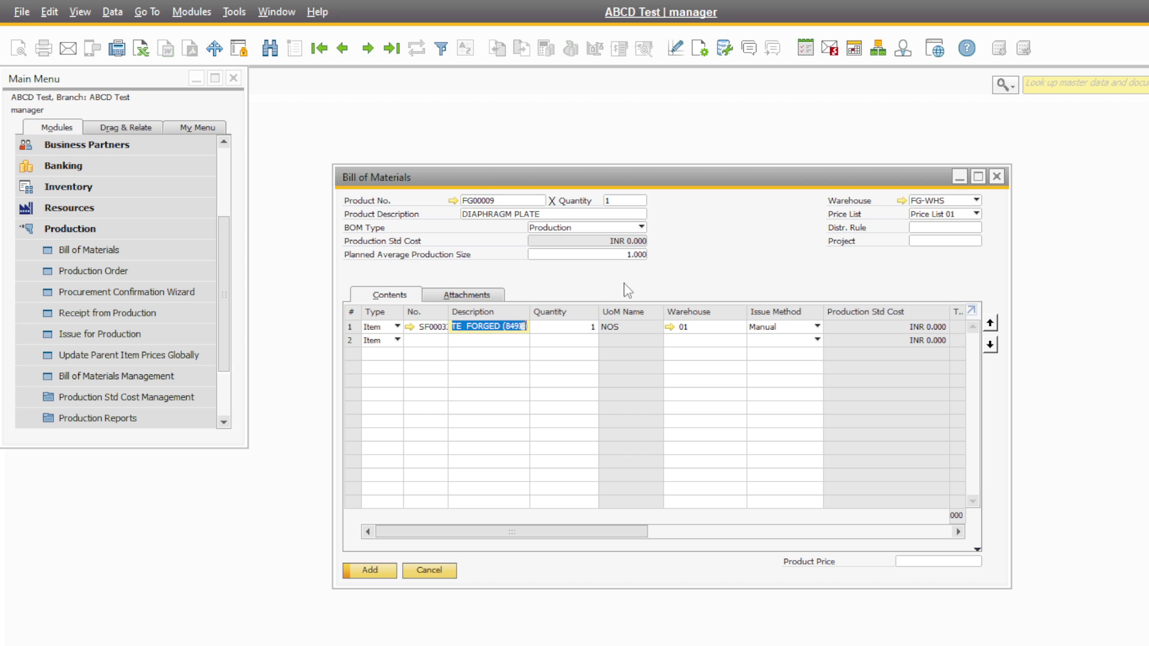
left_click(594, 331)
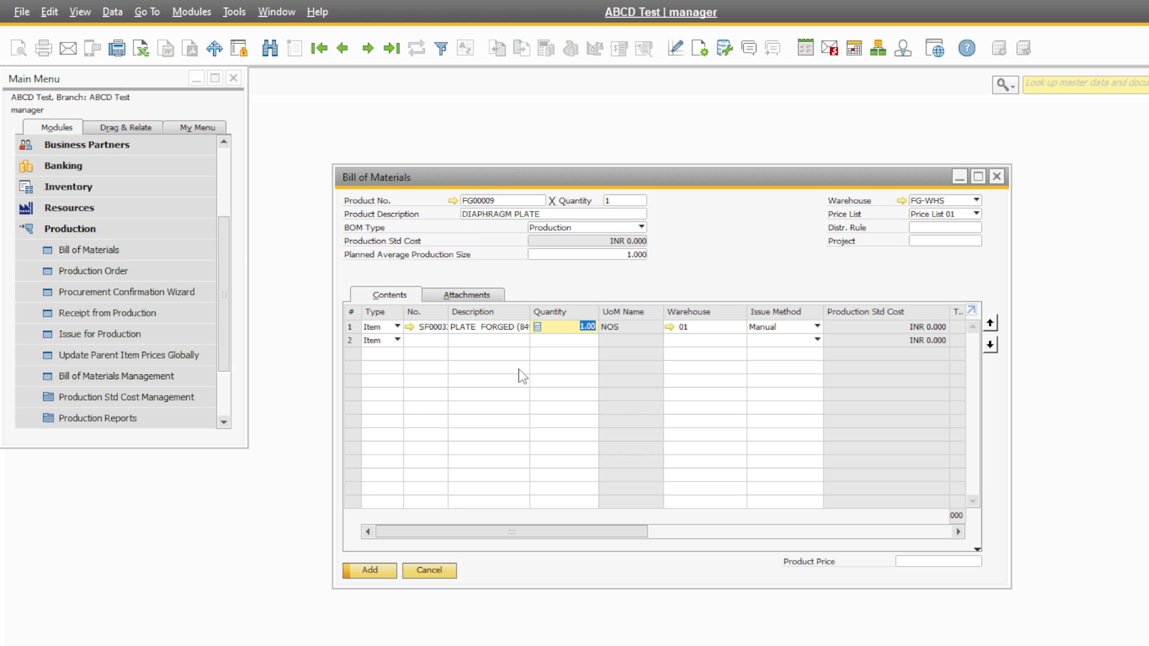
Step: Add items BMLD00008, BMLD00007, BMLD00013, BMLD00014 and BMLD00015 together from the item list as further component rows
left_click(981, 176)
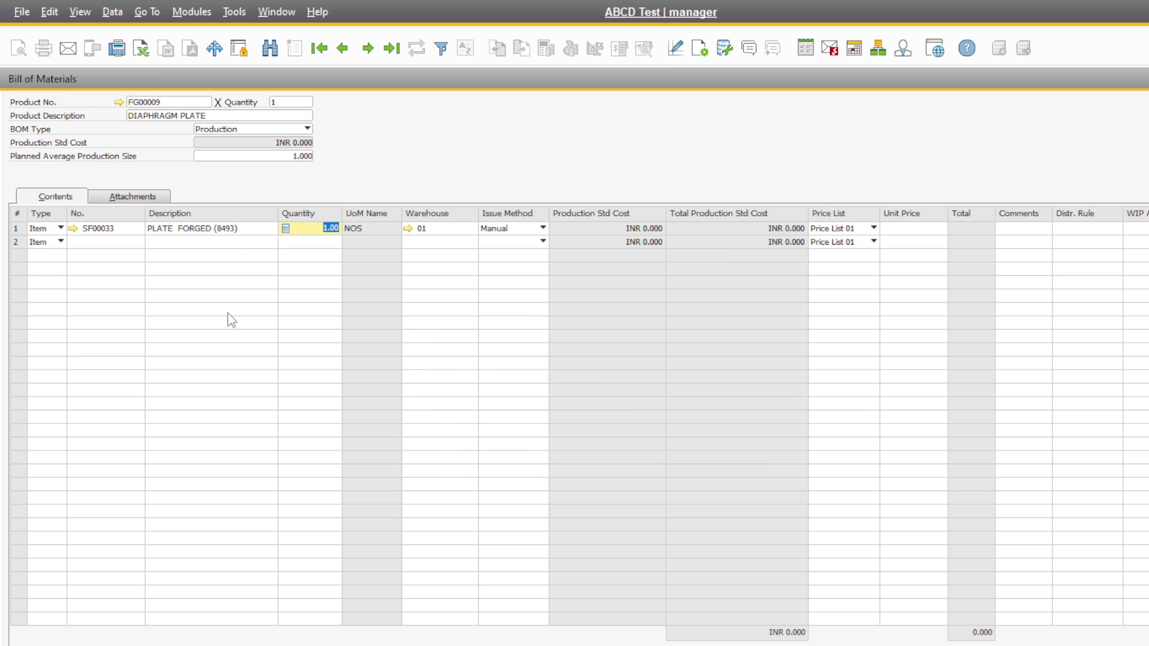
left_click(142, 246)
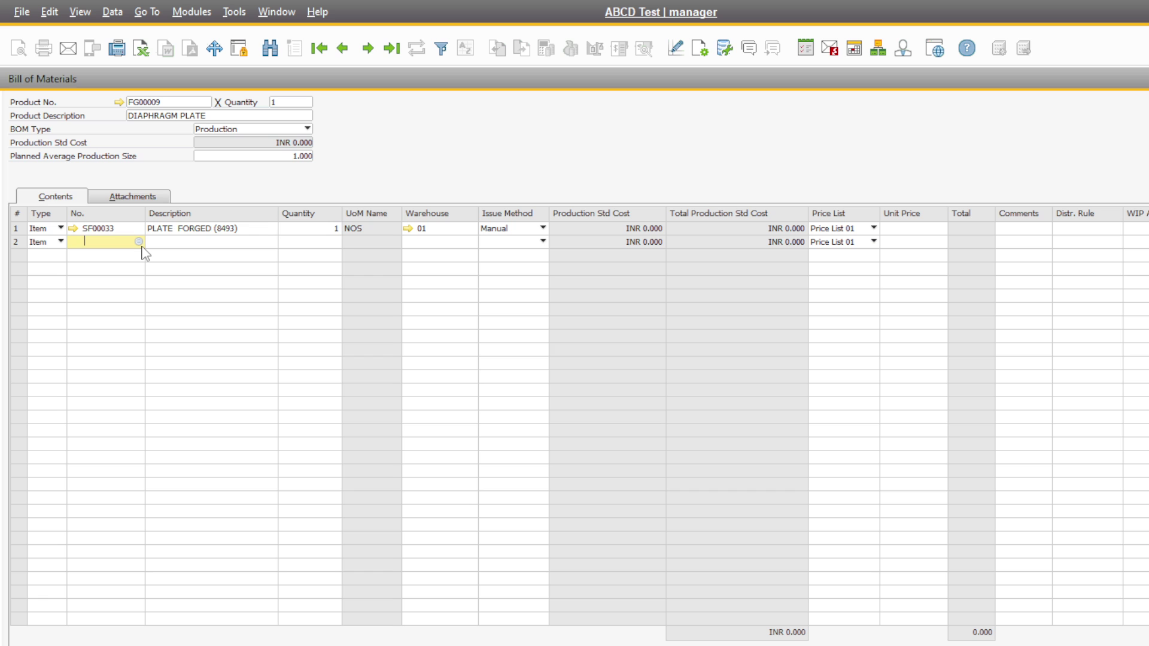
key("Tab")
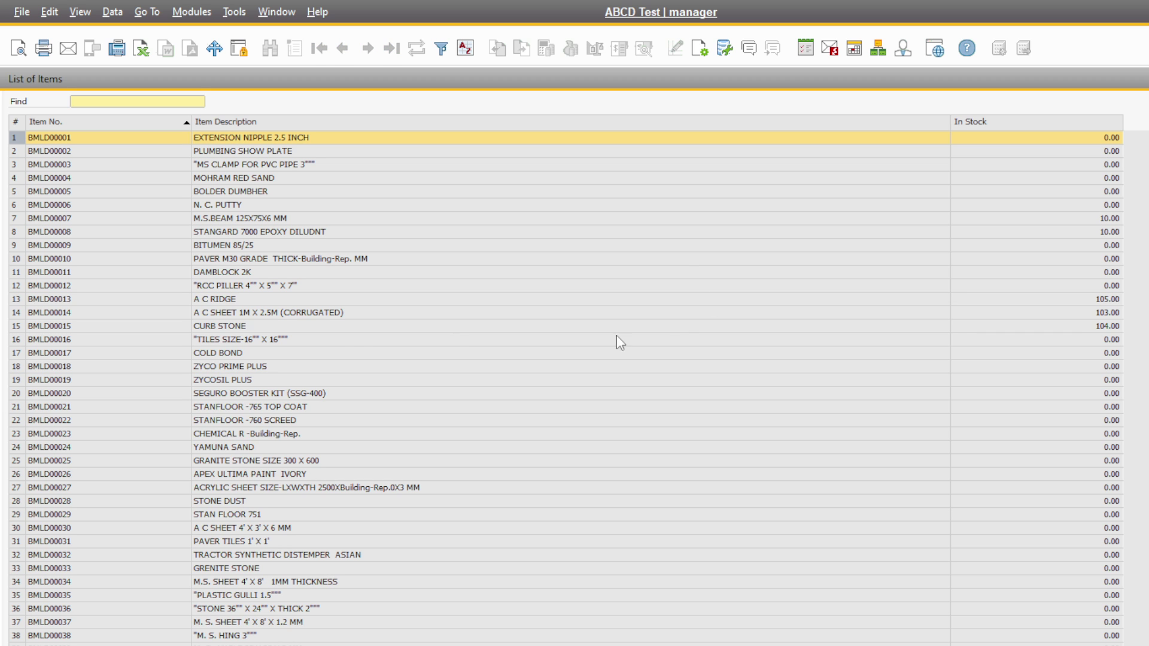
left_click(239, 230)
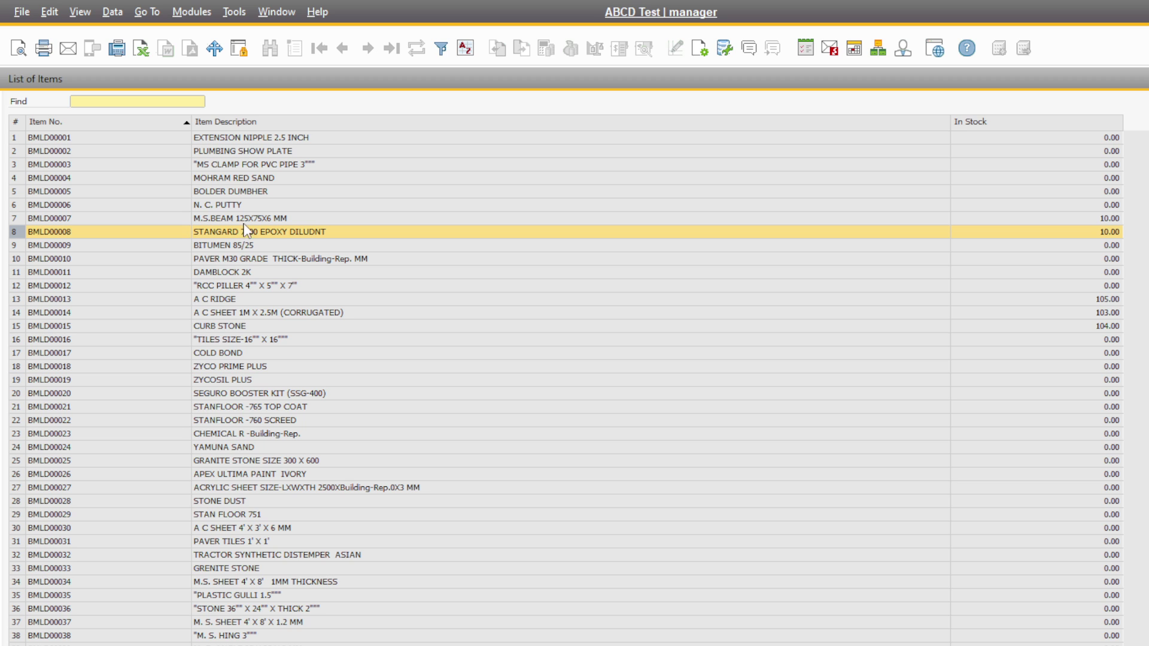
left_click(246, 217, "ctrl")
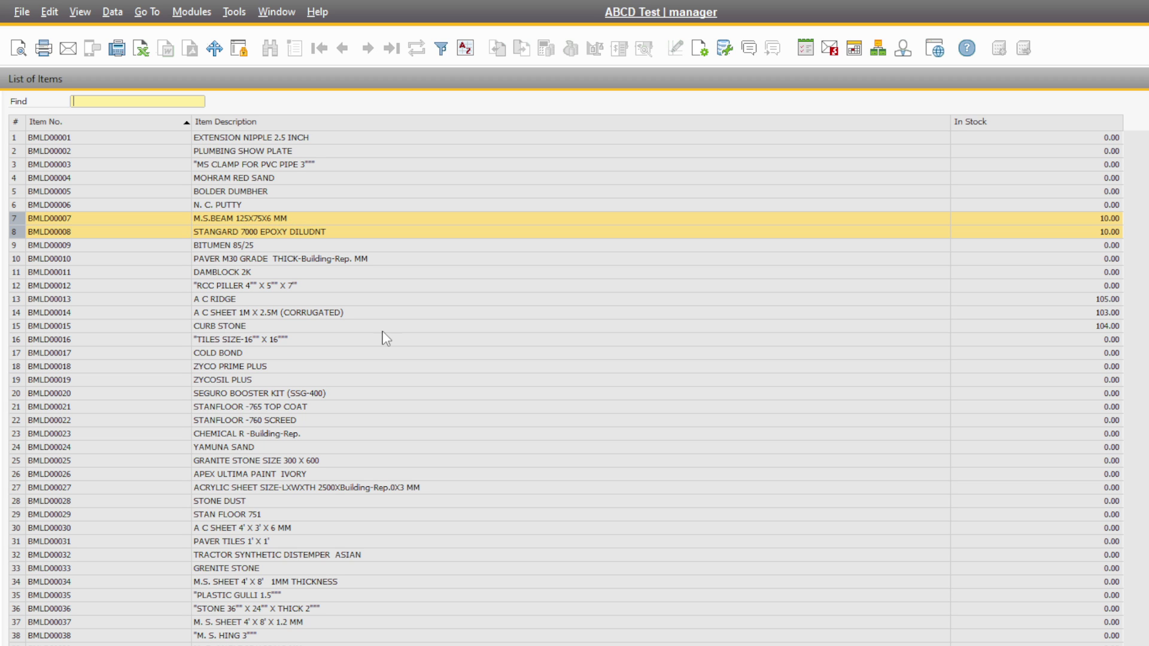
left_click(257, 285, "ctrl")
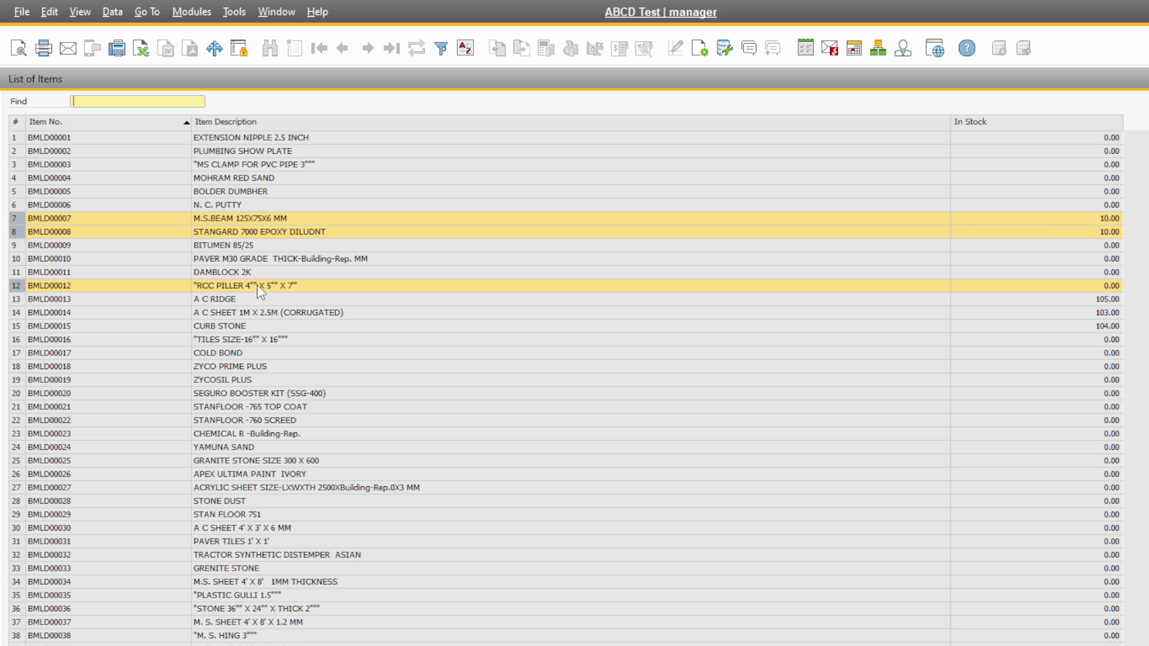
left_click(242, 300, "ctrl")
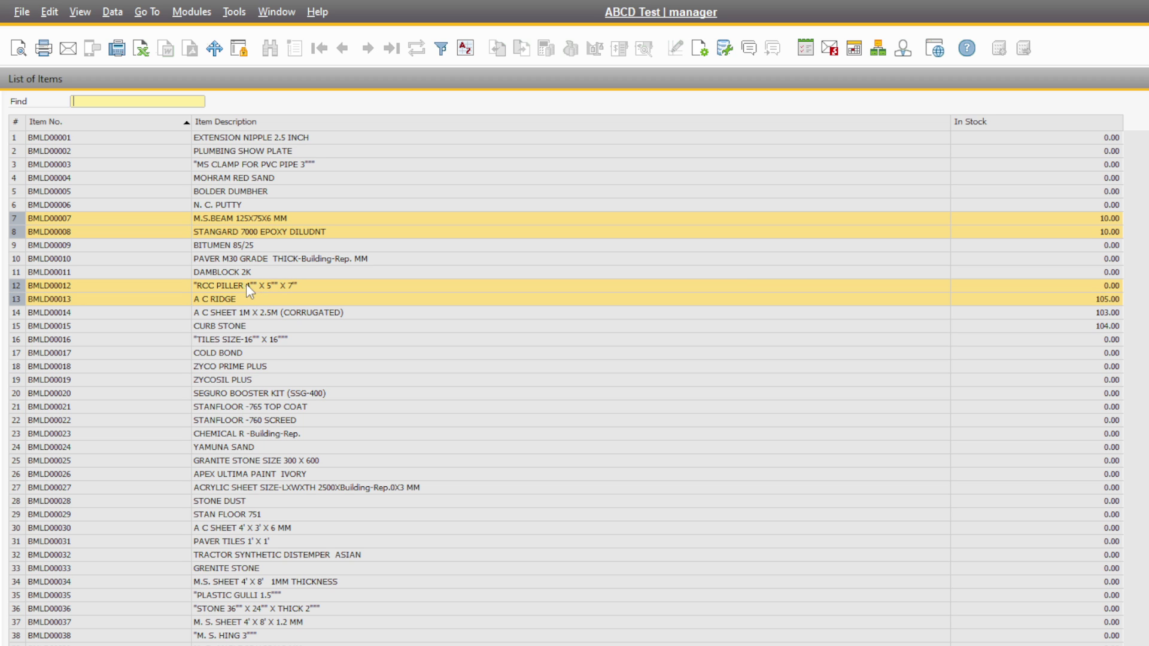
left_click(247, 285, "ctrl")
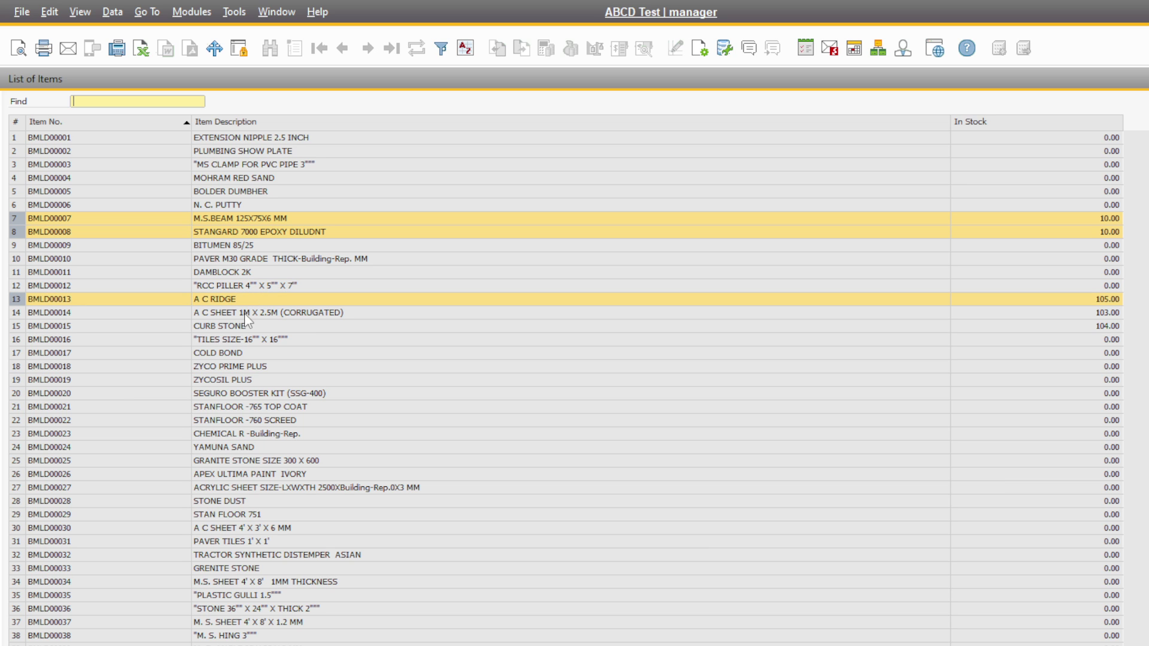
left_click(244, 314, "ctrl")
left_click(238, 329, "ctrl")
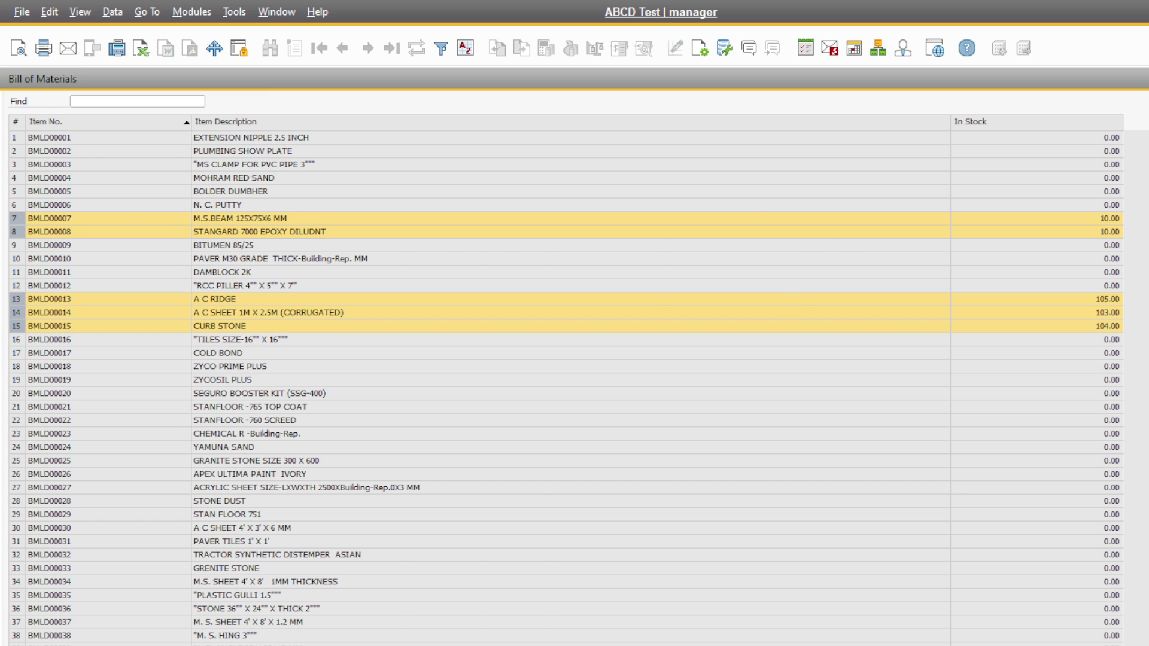
key("Return")
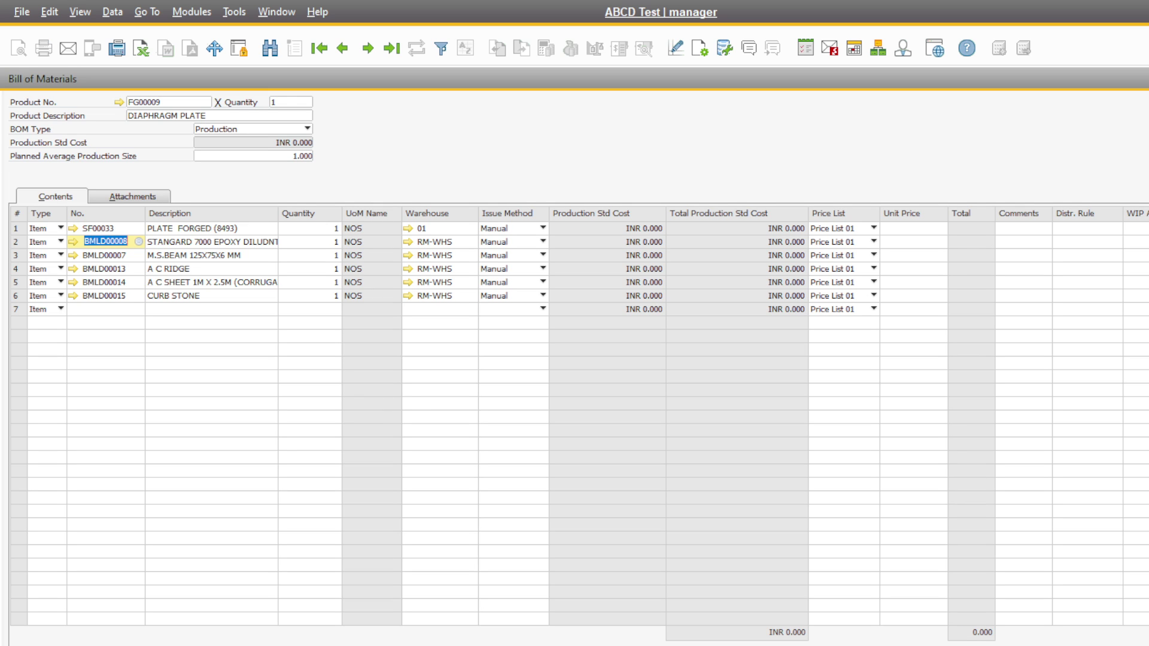
Step: Set the component quantities to 2 for BMLD00008, 3 for BMLD00013 and 2 for BMLD00015
left_click(330, 242)
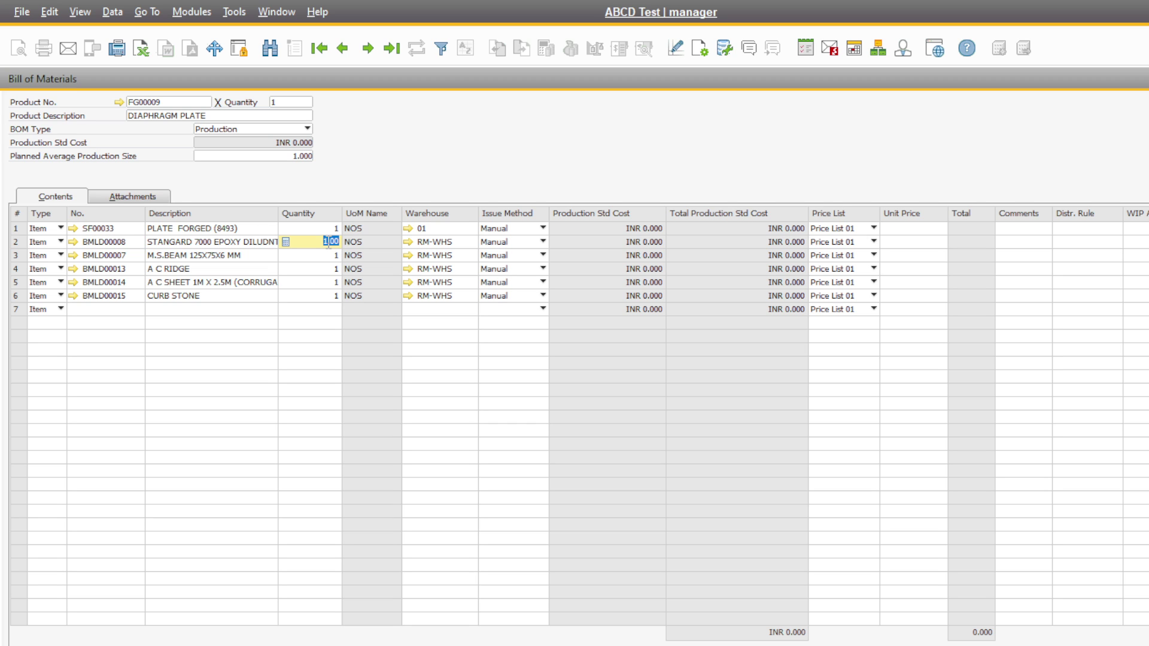
type("2")
key("Down")
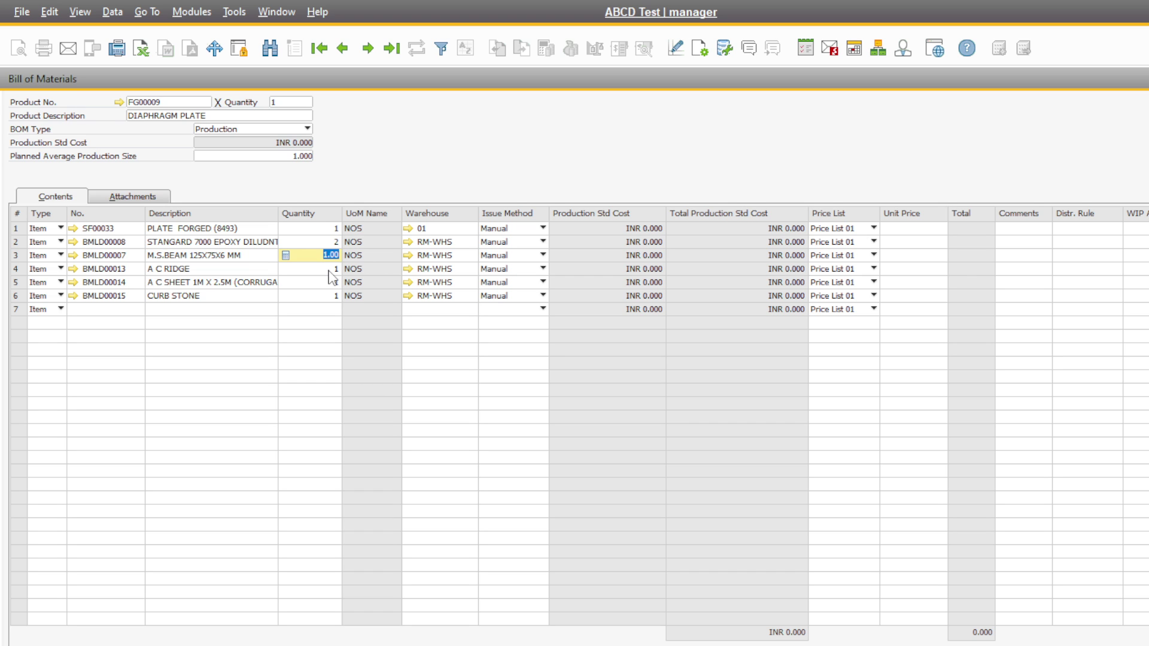
key("Down")
type("3")
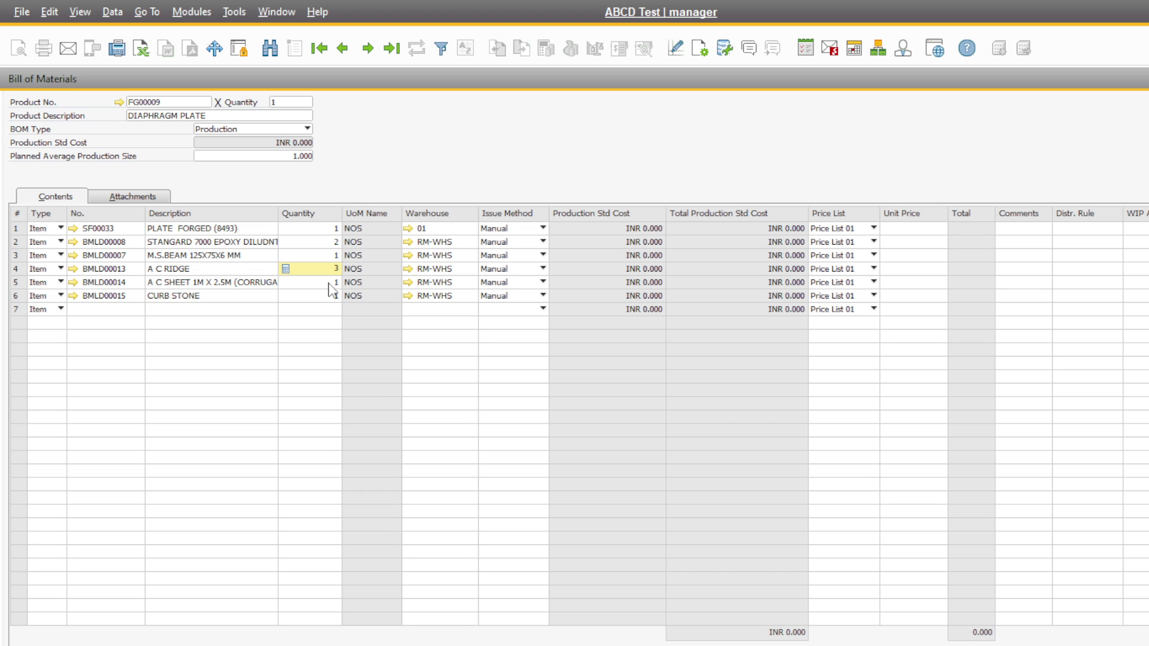
left_click(331, 296)
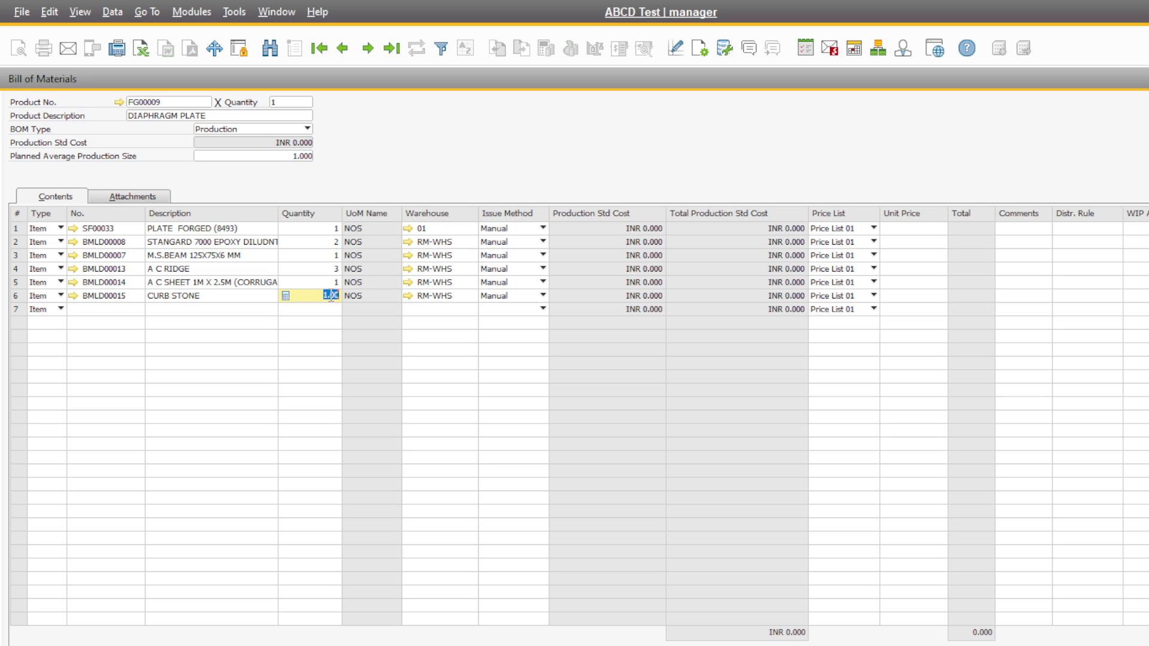
type("2")
key("Tab")
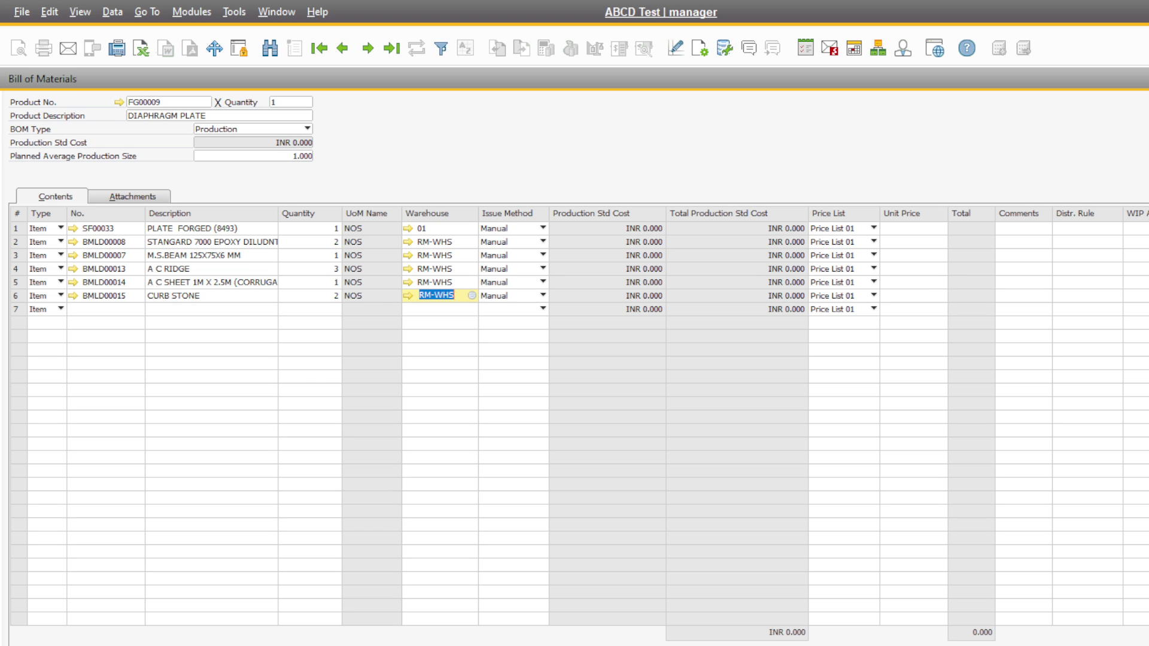
Step: Update all existing component rows to the Last Purchase Price list and add the FG00009 bill of materials
key("alt+Tab")
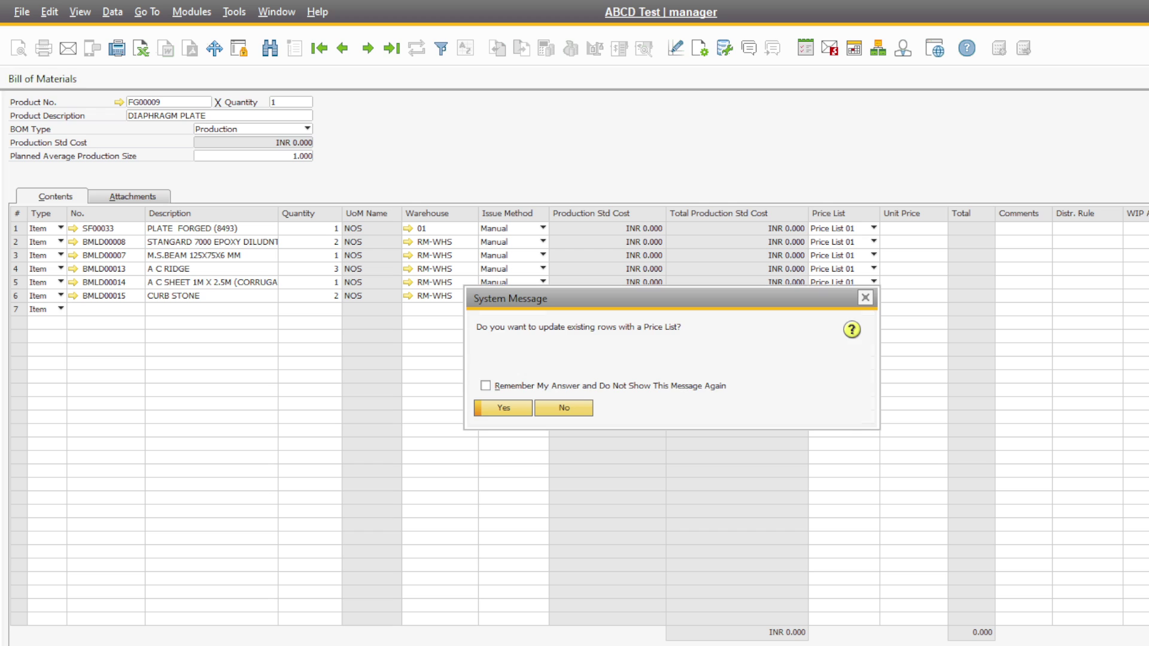
left_click(504, 408)
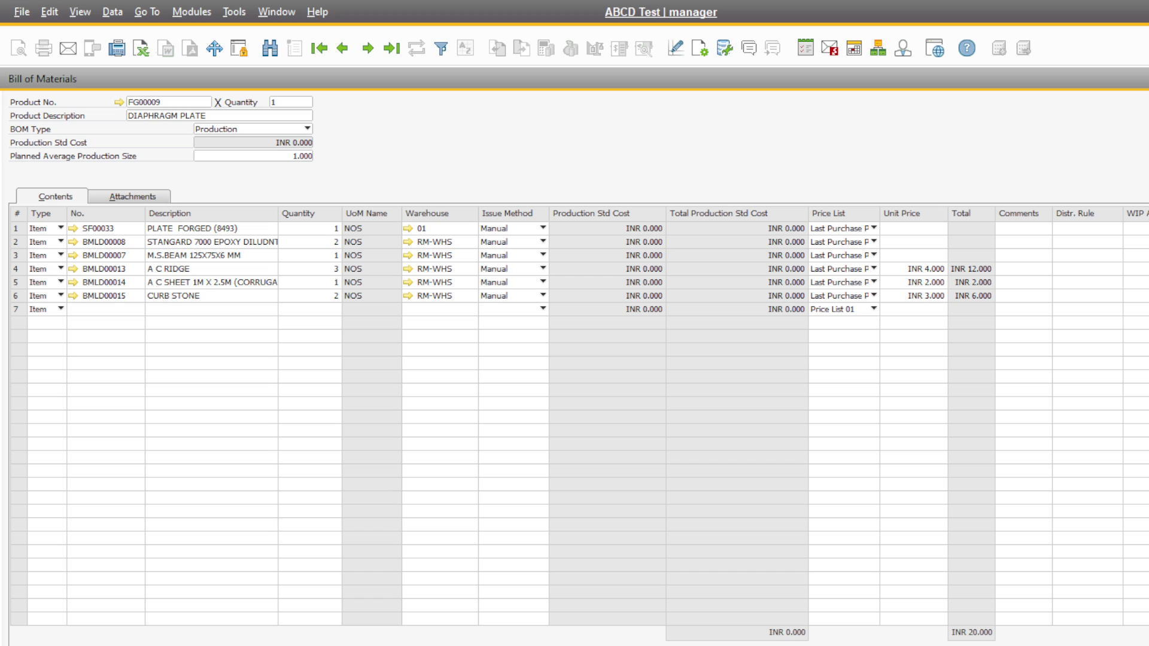
key("ctrl+a")
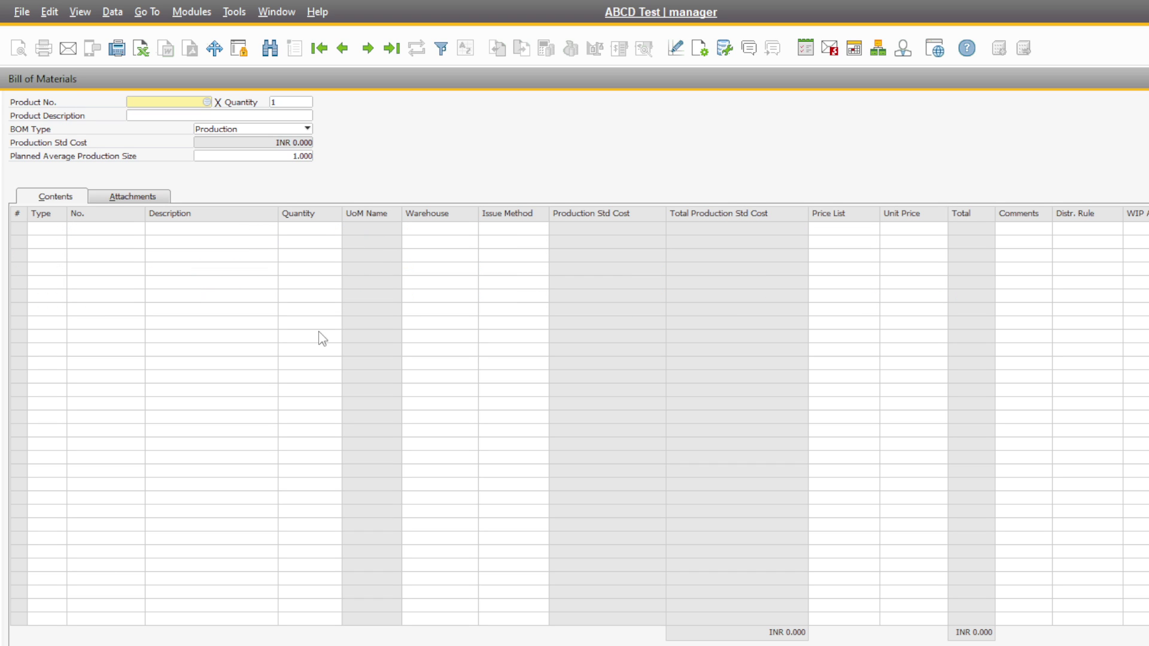
Step: Choose item FG00002, WEB, as the product of another Production bill of materials and view the available component row types
left_click(206, 103)
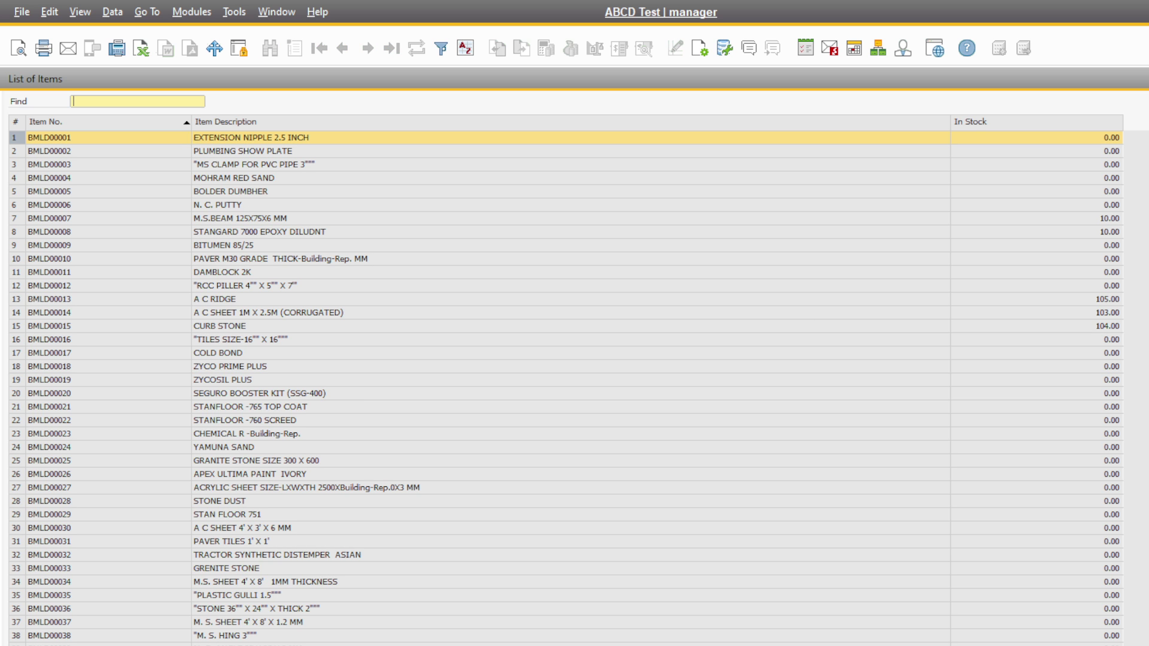
scroll(879, 311, "down", 20)
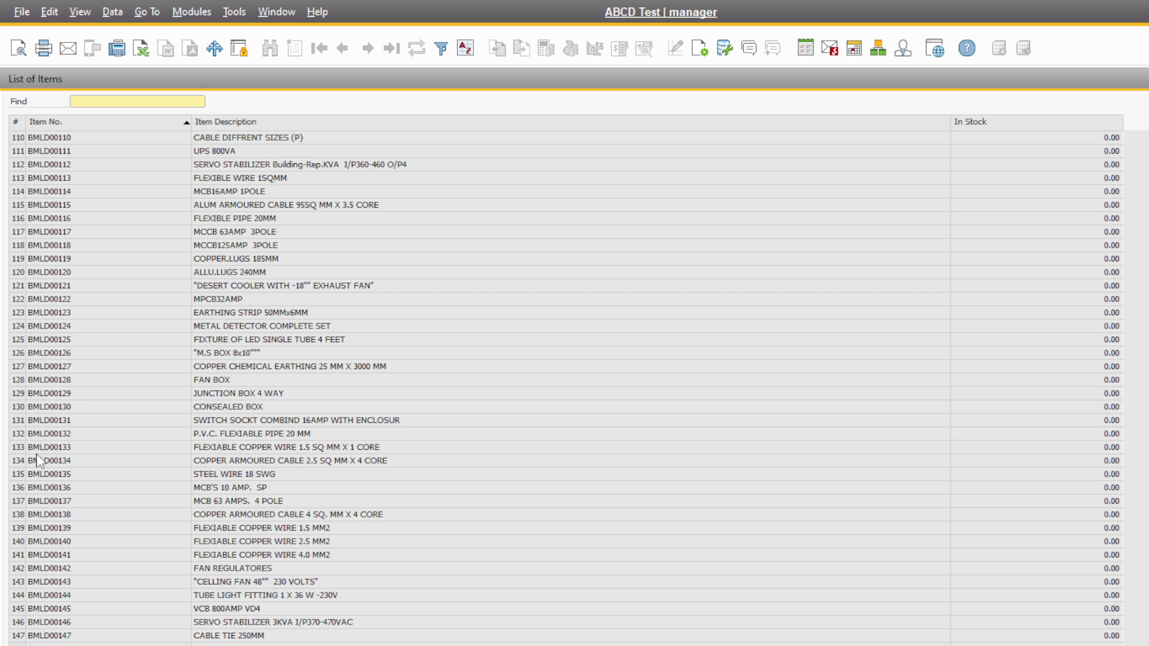
scroll(569, 386, "down", 20)
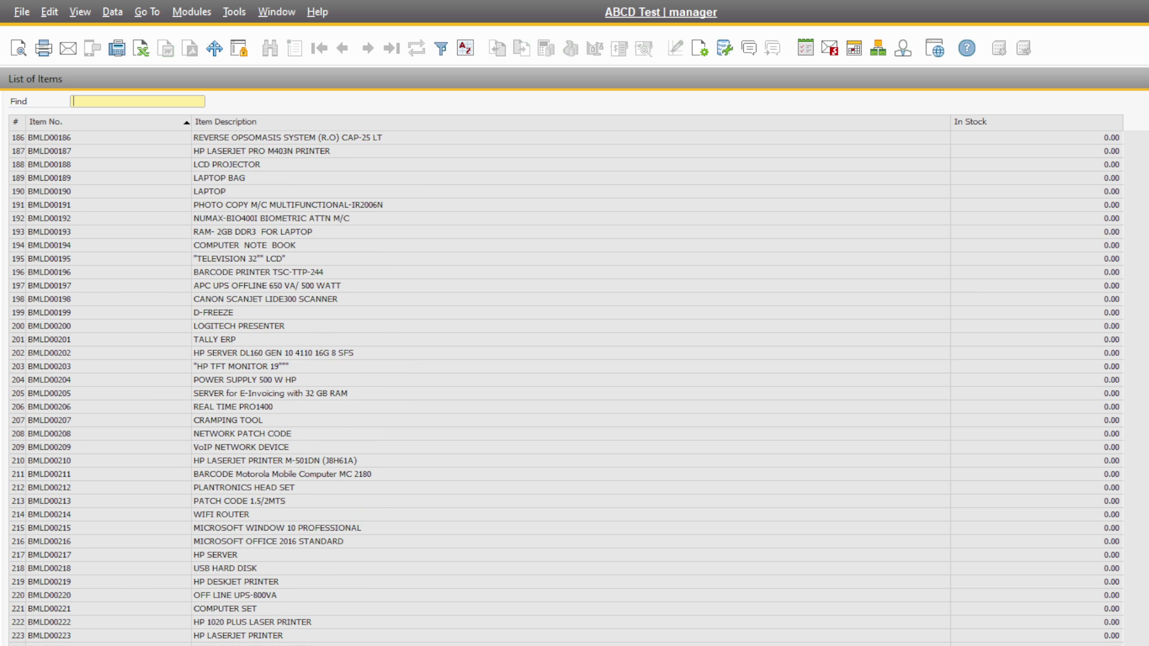
scroll(569, 386, "down", 17)
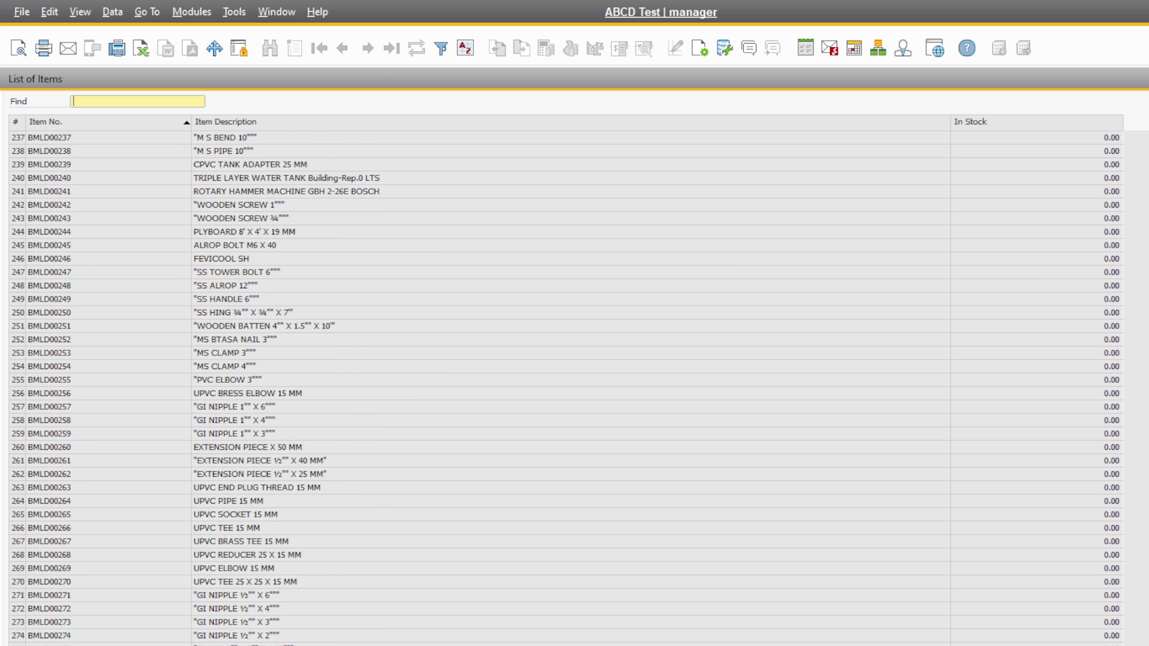
scroll(569, 386, "down", 6)
scroll(569, 386, "down", 20)
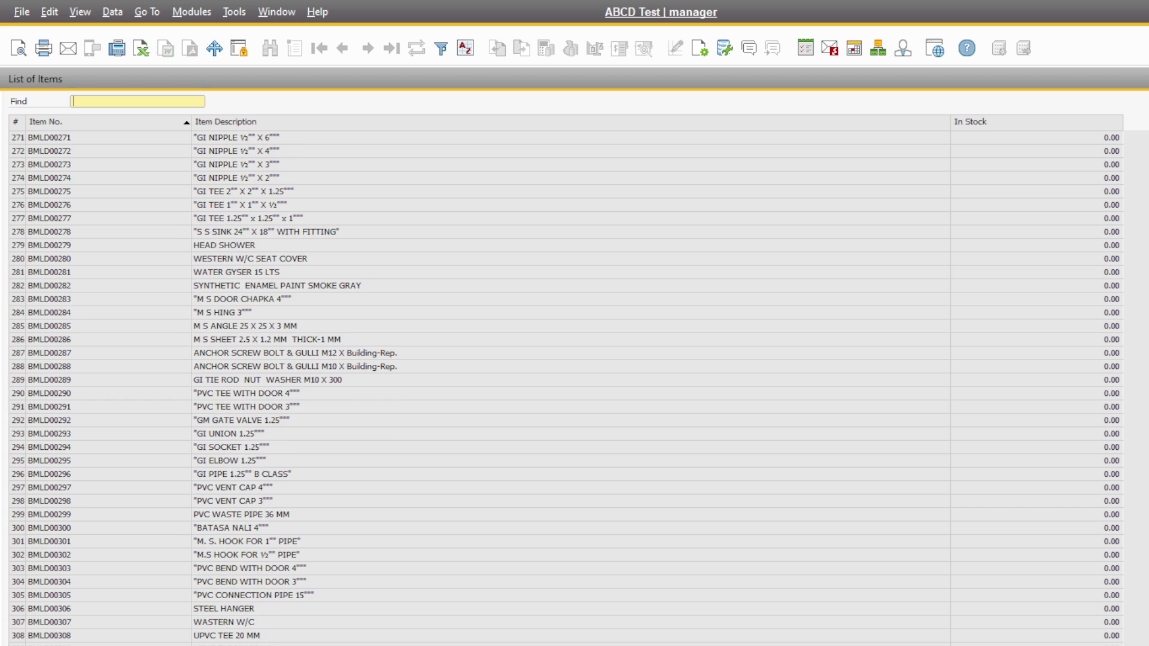
scroll(569, 386, "down", 20)
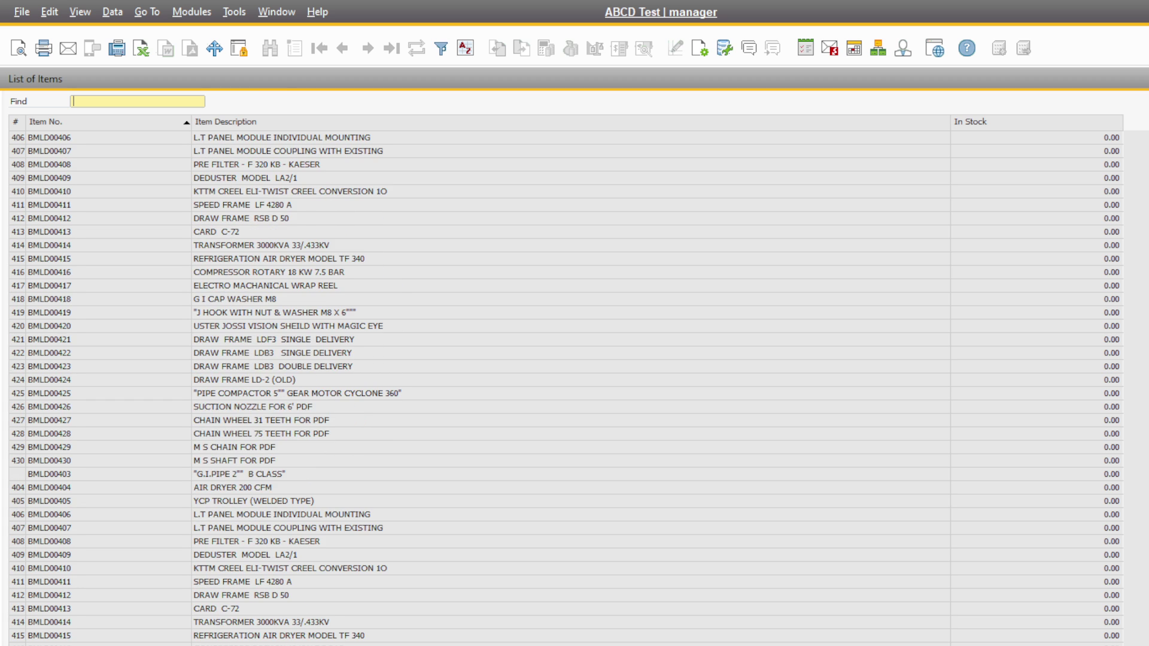
scroll(568, 386, "down", 20)
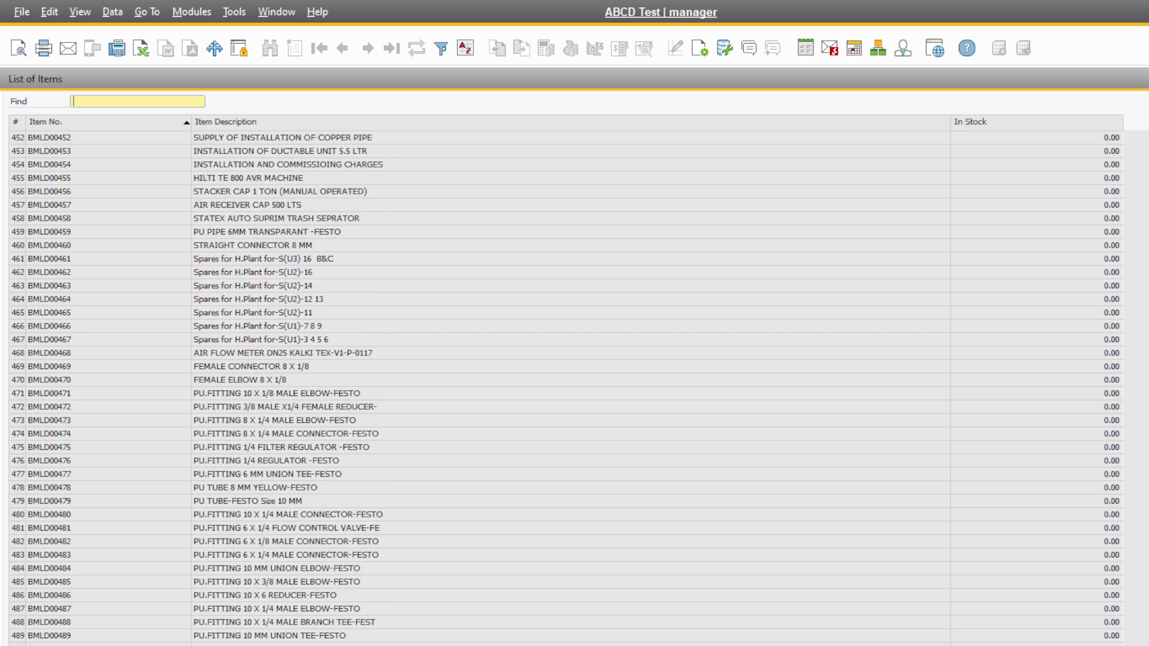
scroll(868, 492, "down", 20)
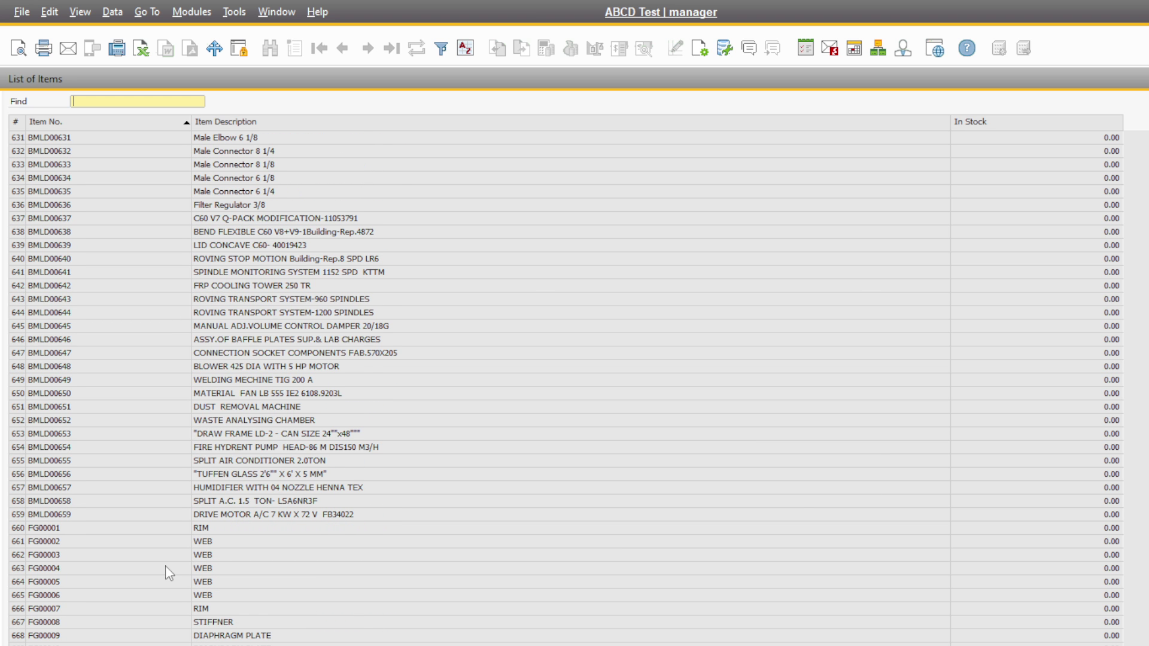
left_click(30, 541)
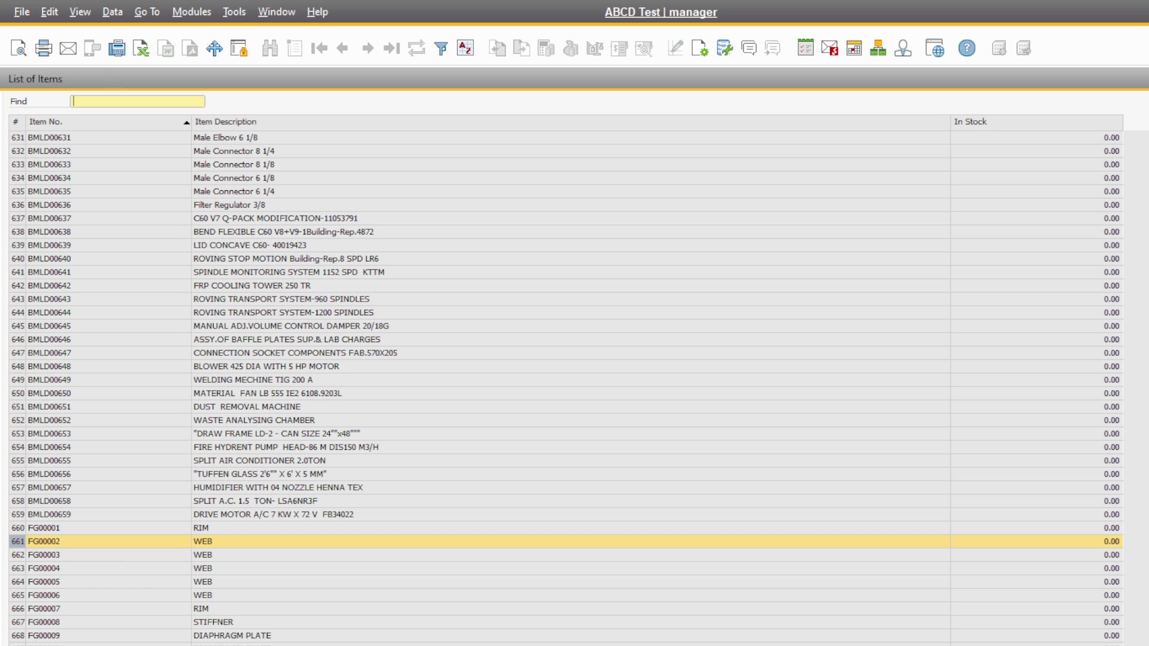
key("Return")
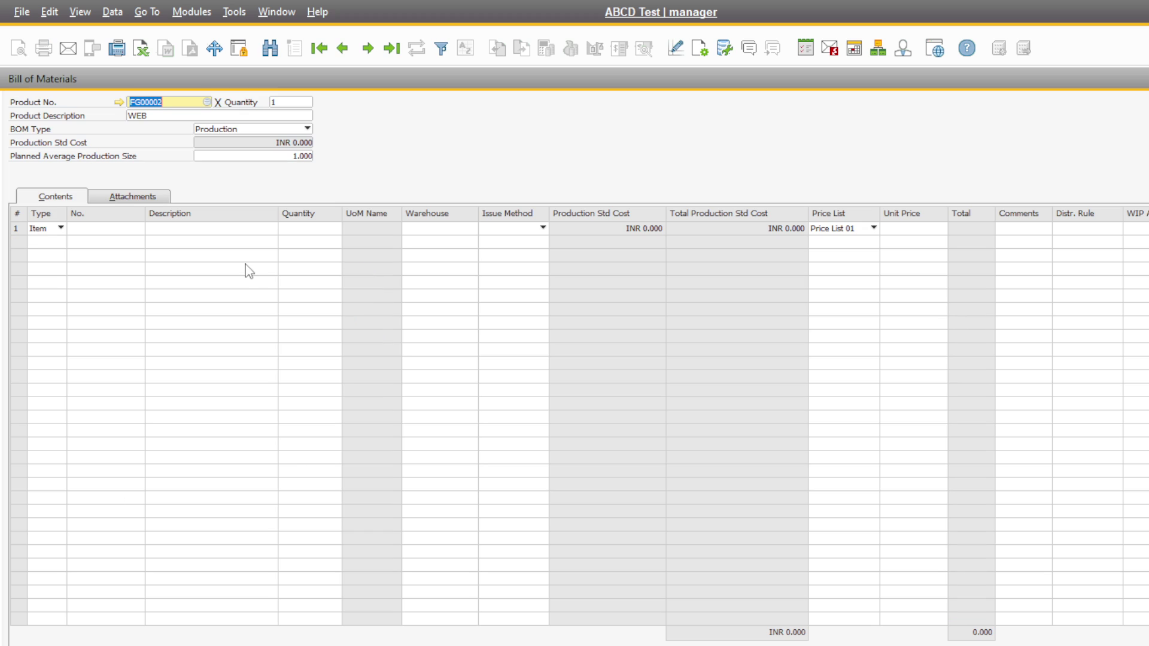
left_click(60, 234)
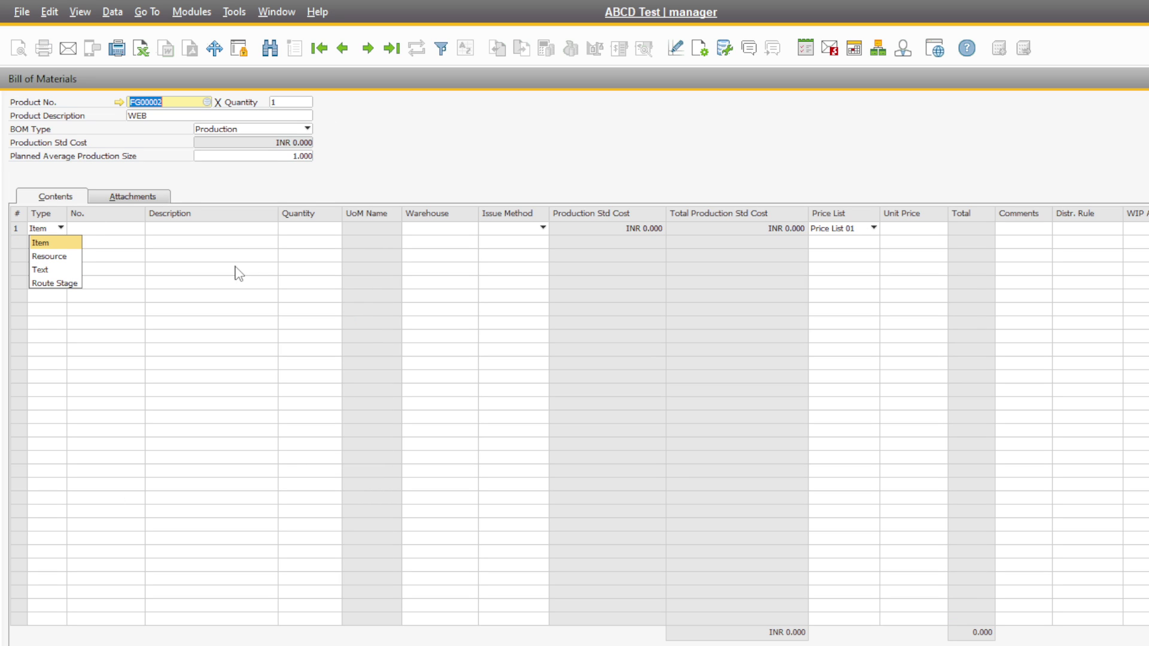
key("Return")
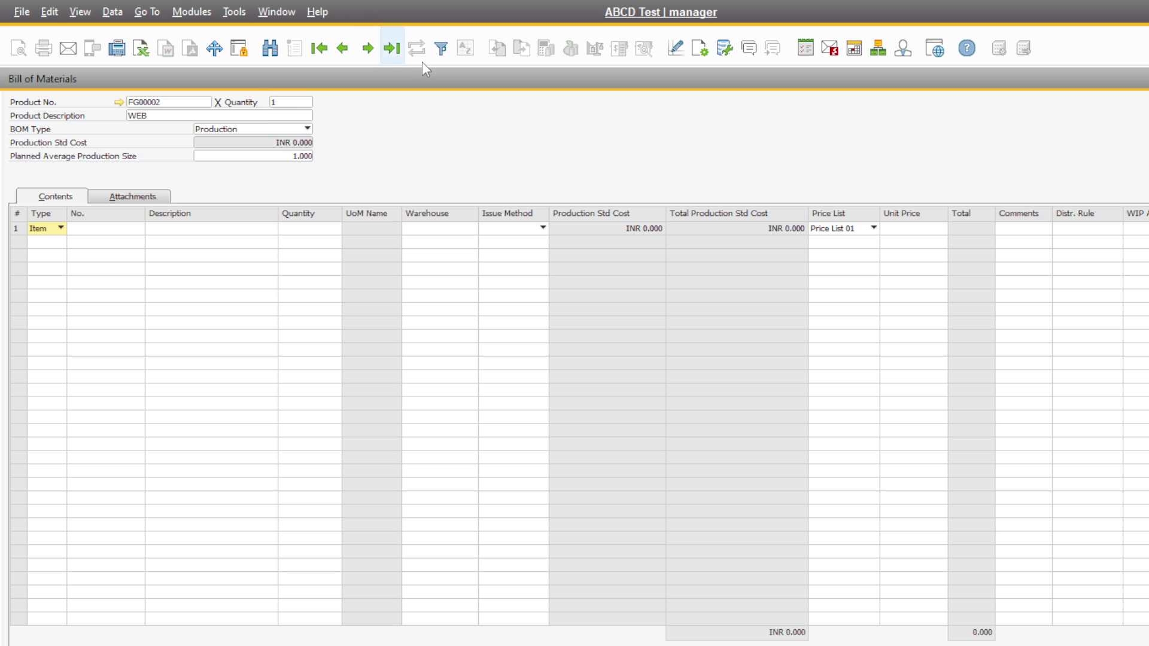
Step: Discard the unsaved FG00002 entry by going to the last saved bill of materials, SF00033, and open its relationship map
left_click(389, 57)
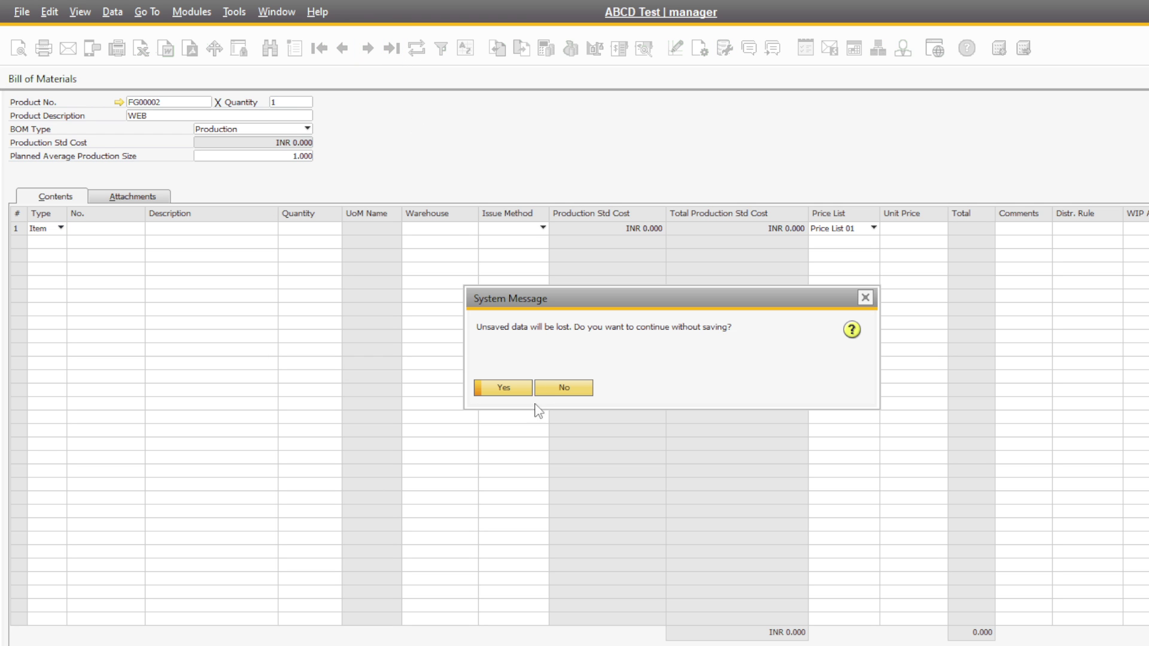
left_click(518, 391)
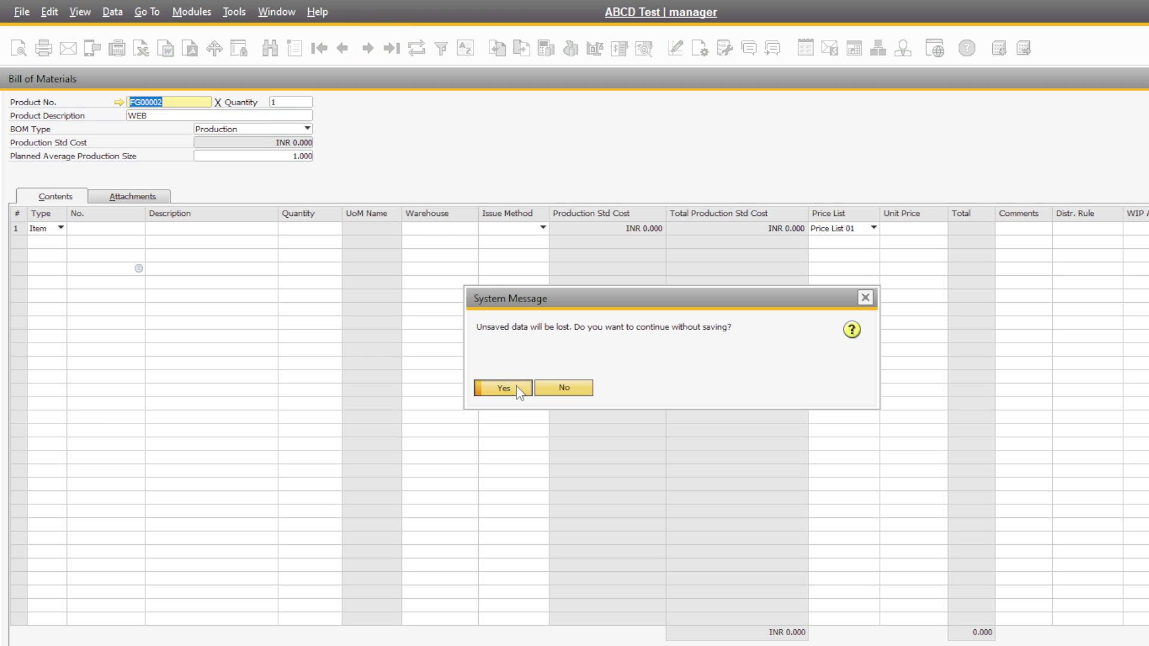
right_click(459, 118)
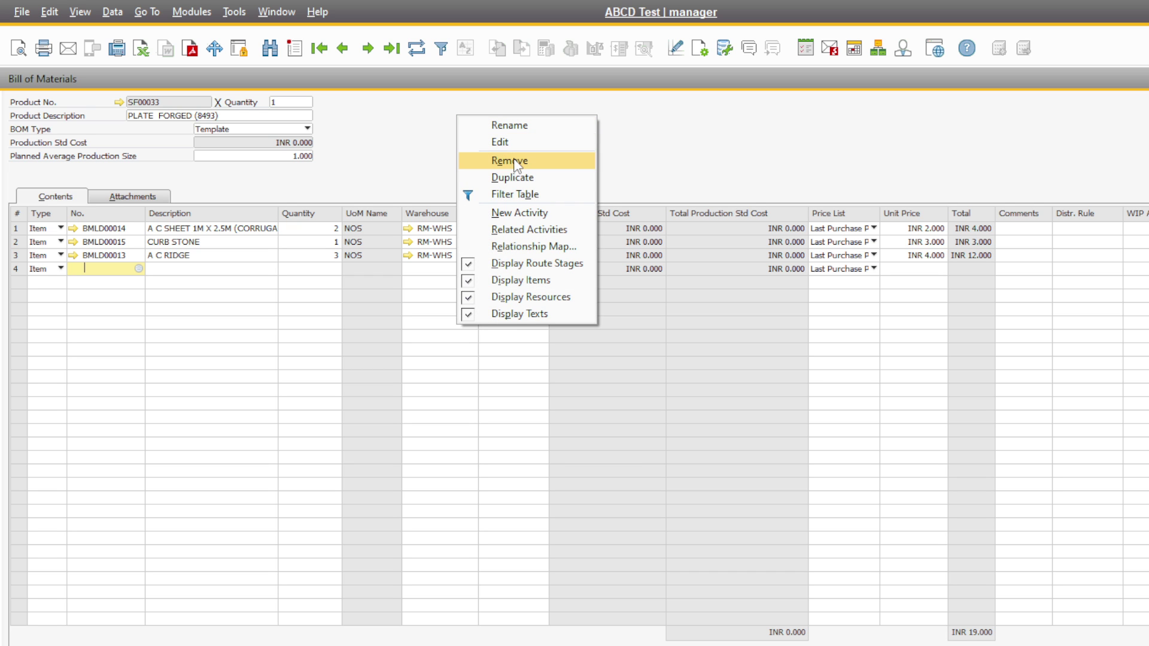
left_click(534, 246)
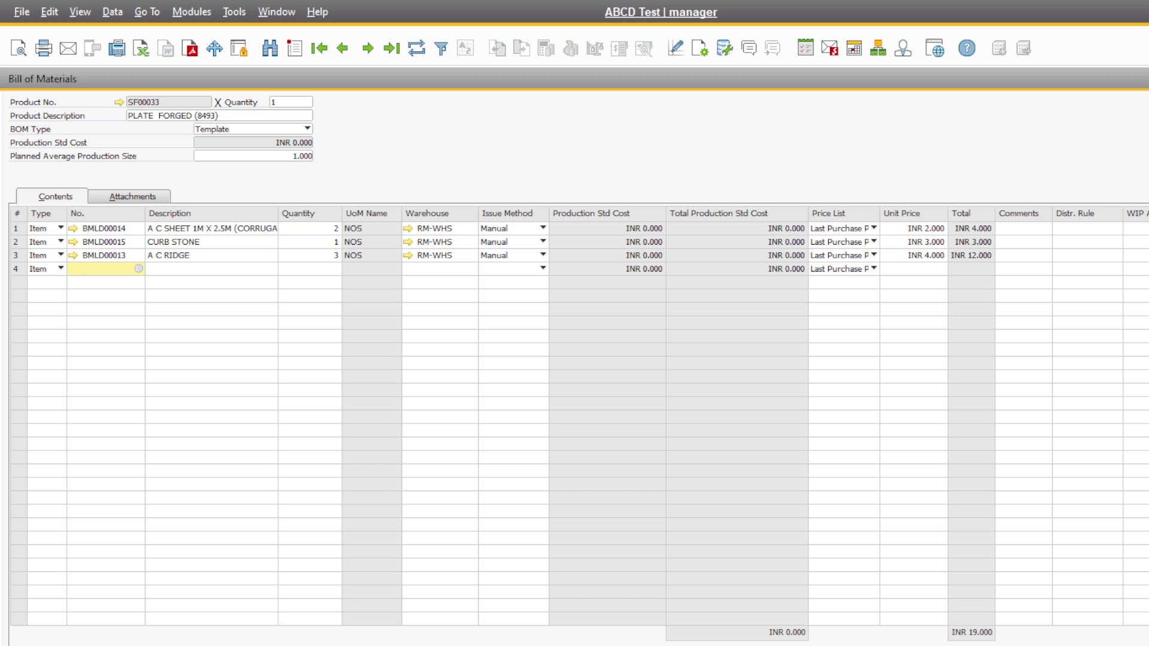
Step: Go to the previous bill of materials, FG00009, and open its relationship map
left_click(343, 51)
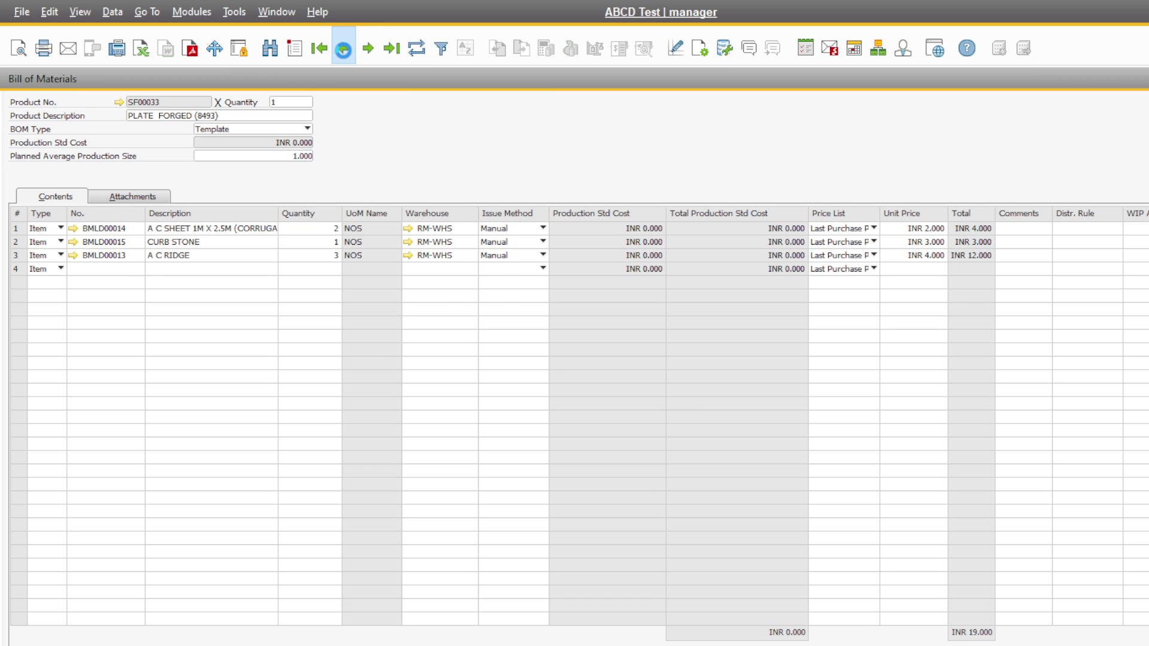
right_click(484, 138)
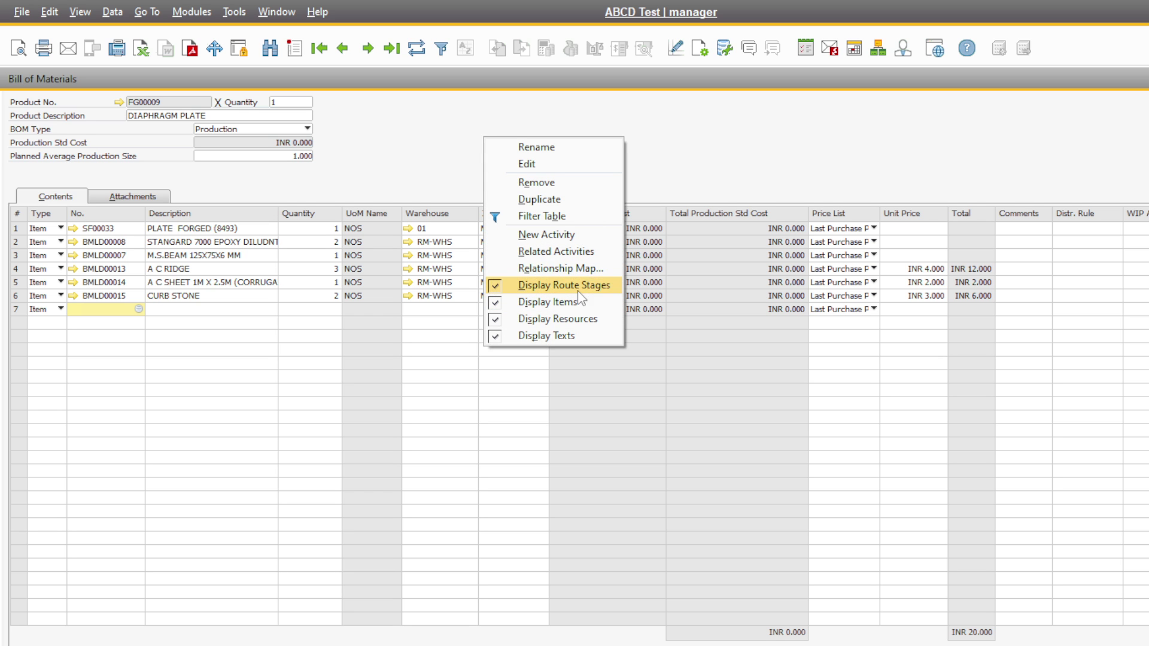
left_click(570, 277)
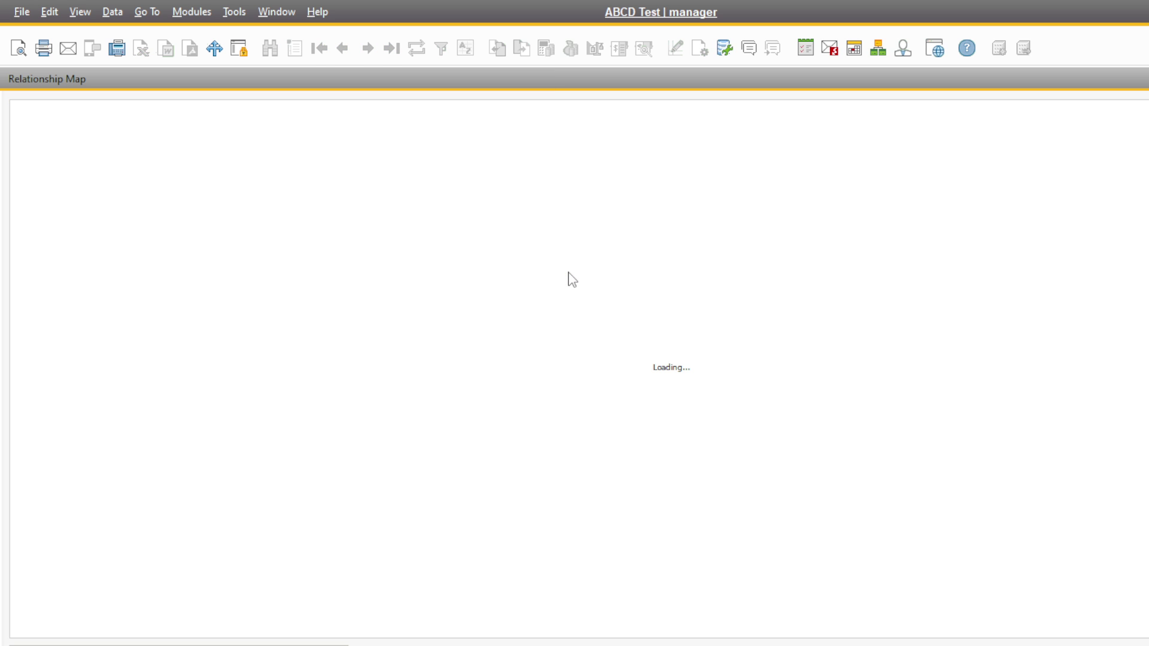